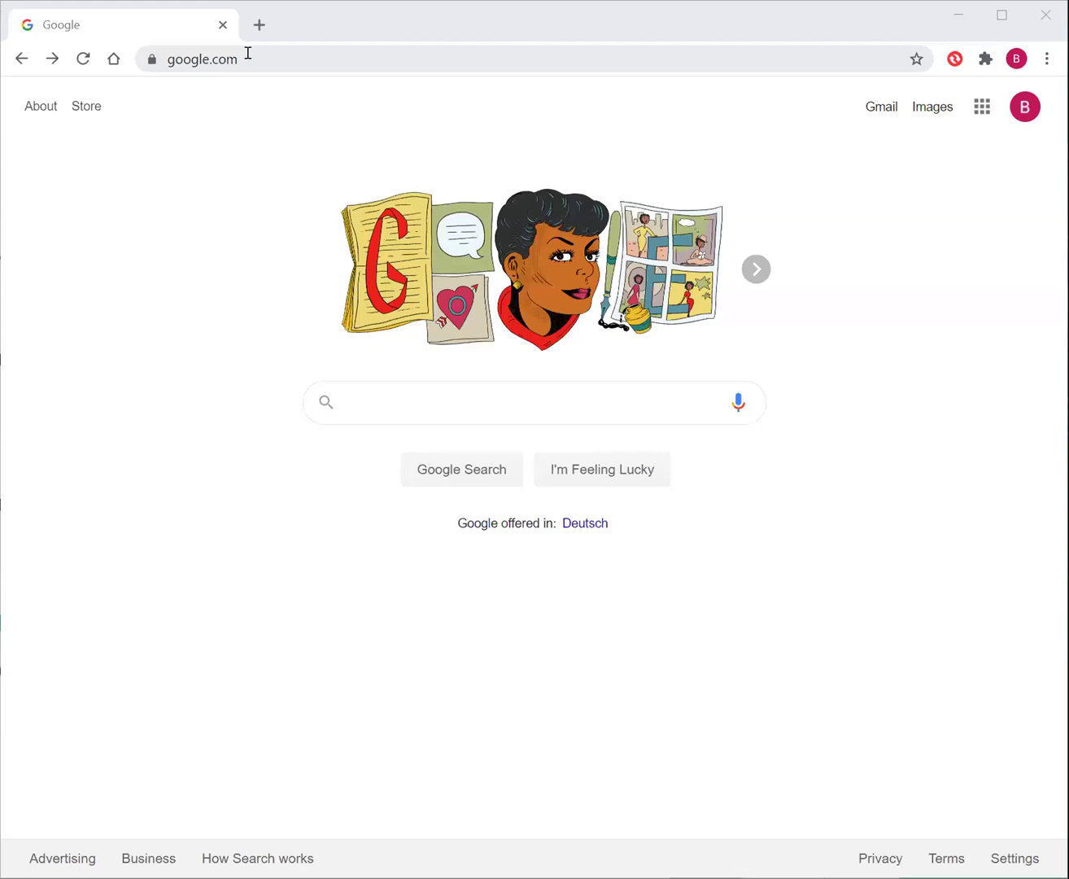
Step: Open the website artofstat.com in the browser
click(246, 54)
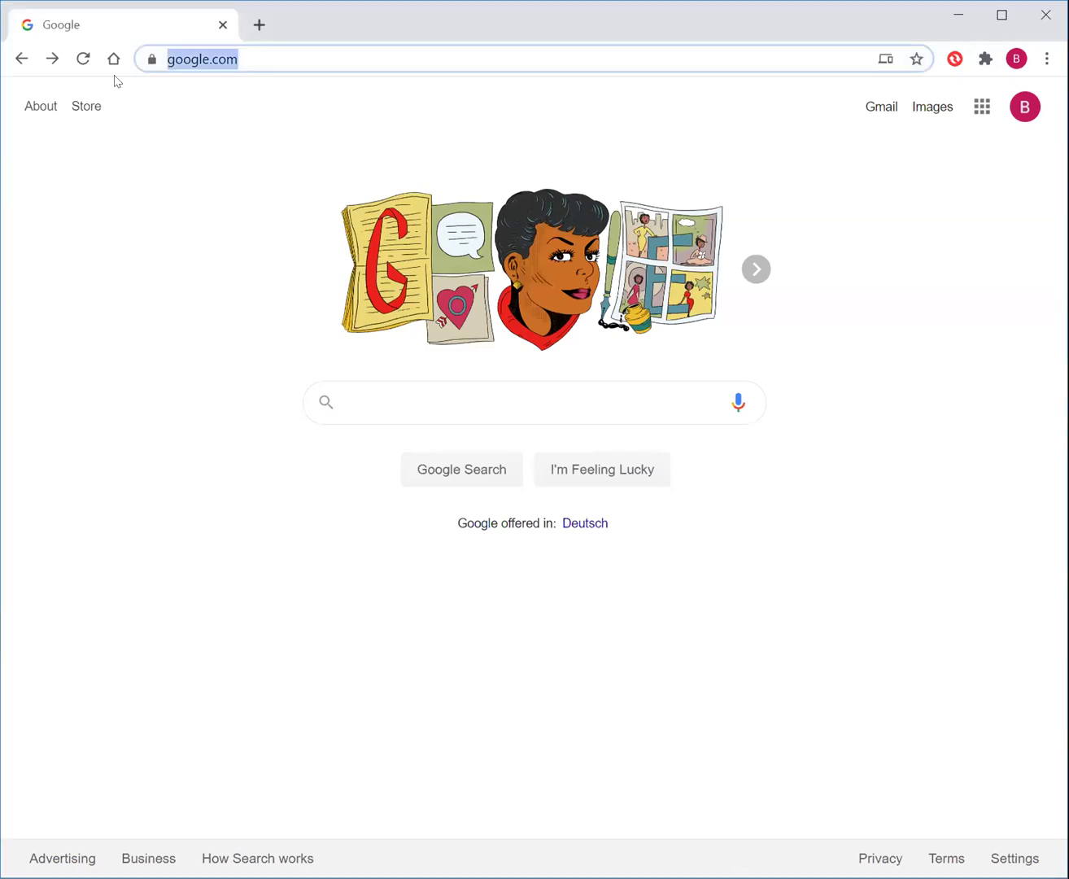
text(ArtofStat.)
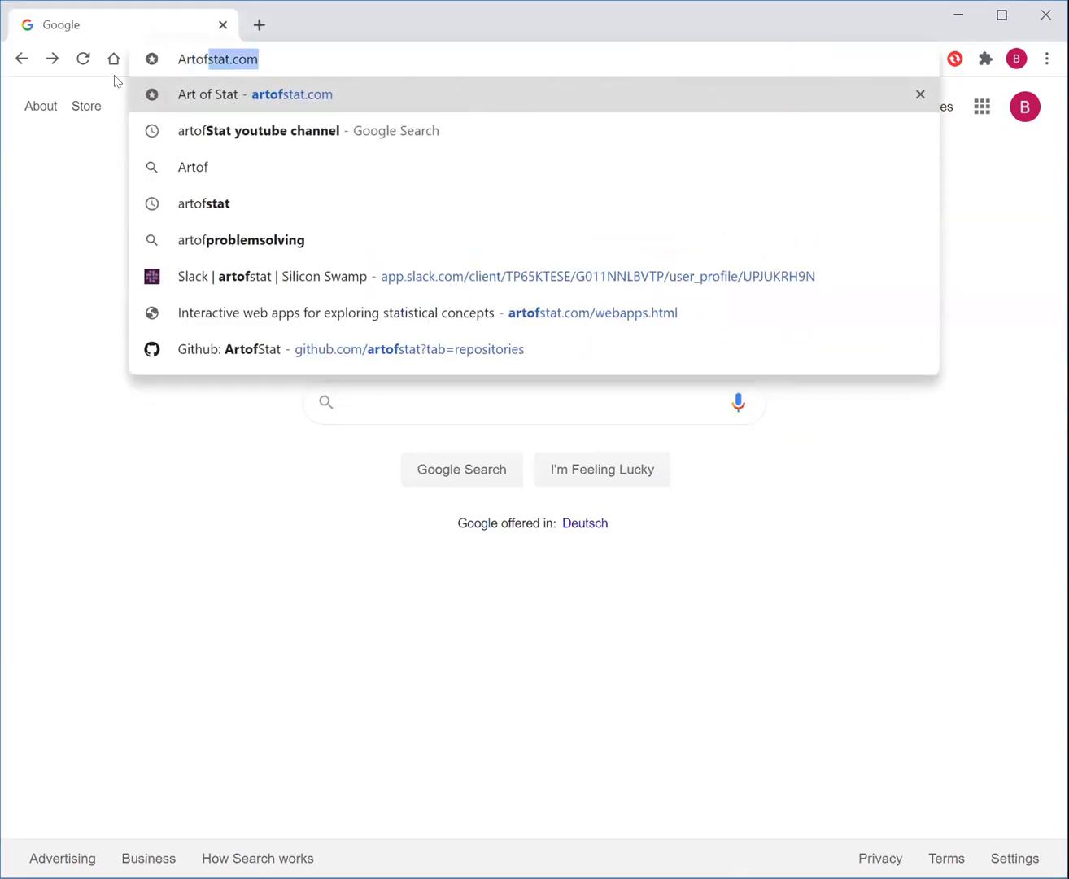
text(co)
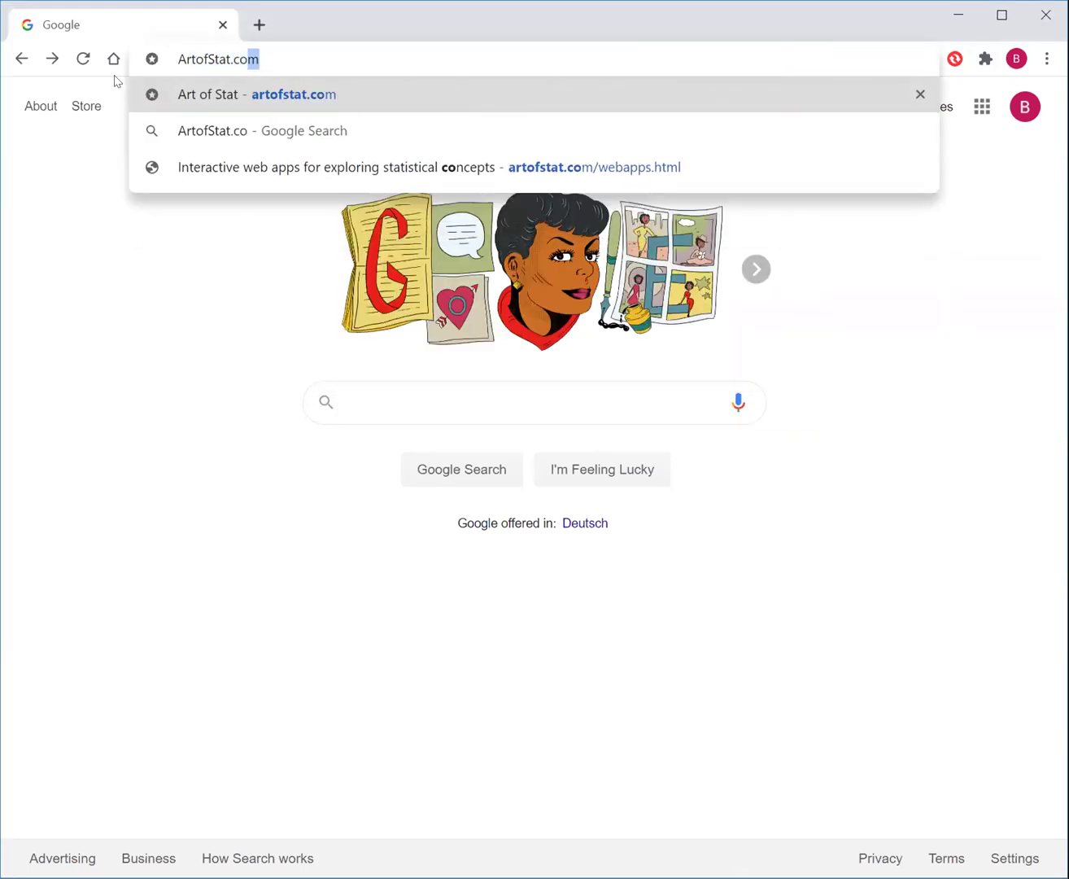
key(Return)
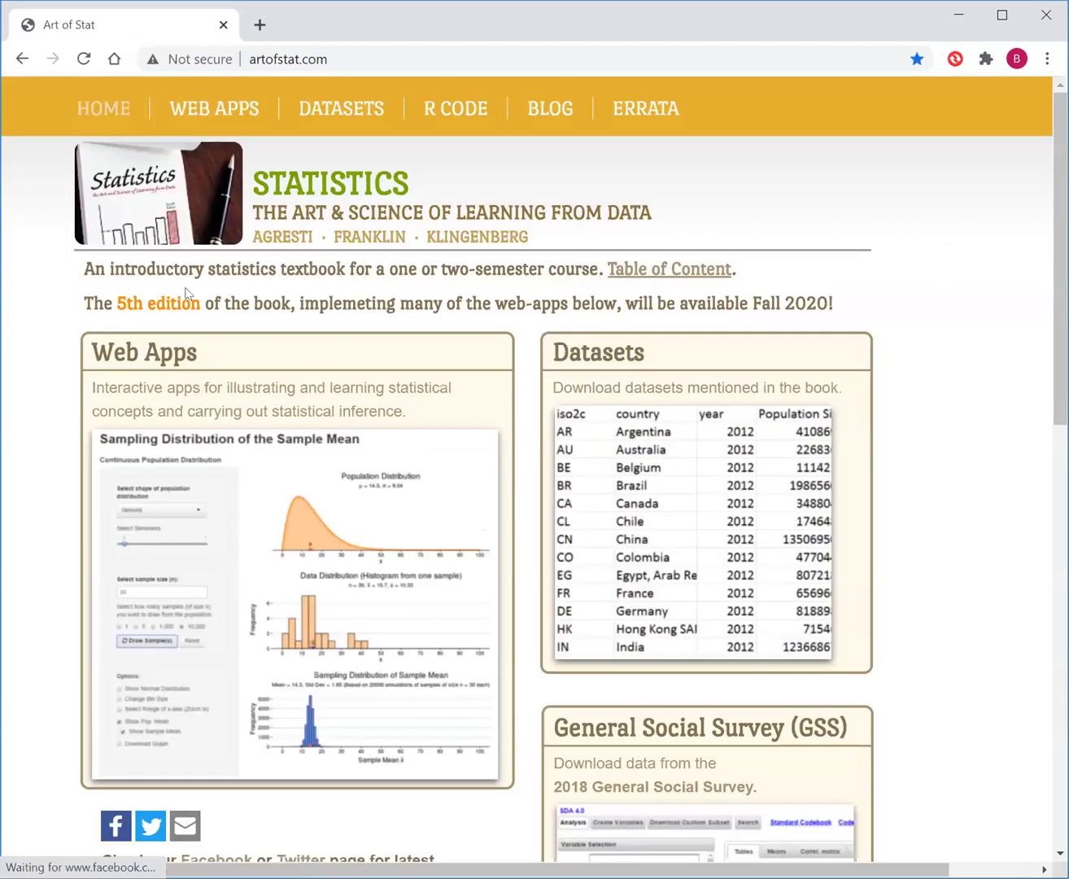
Step: Open the Sampling Distribution for the Sample Proportion app from the site's collection of web apps
click(139, 359)
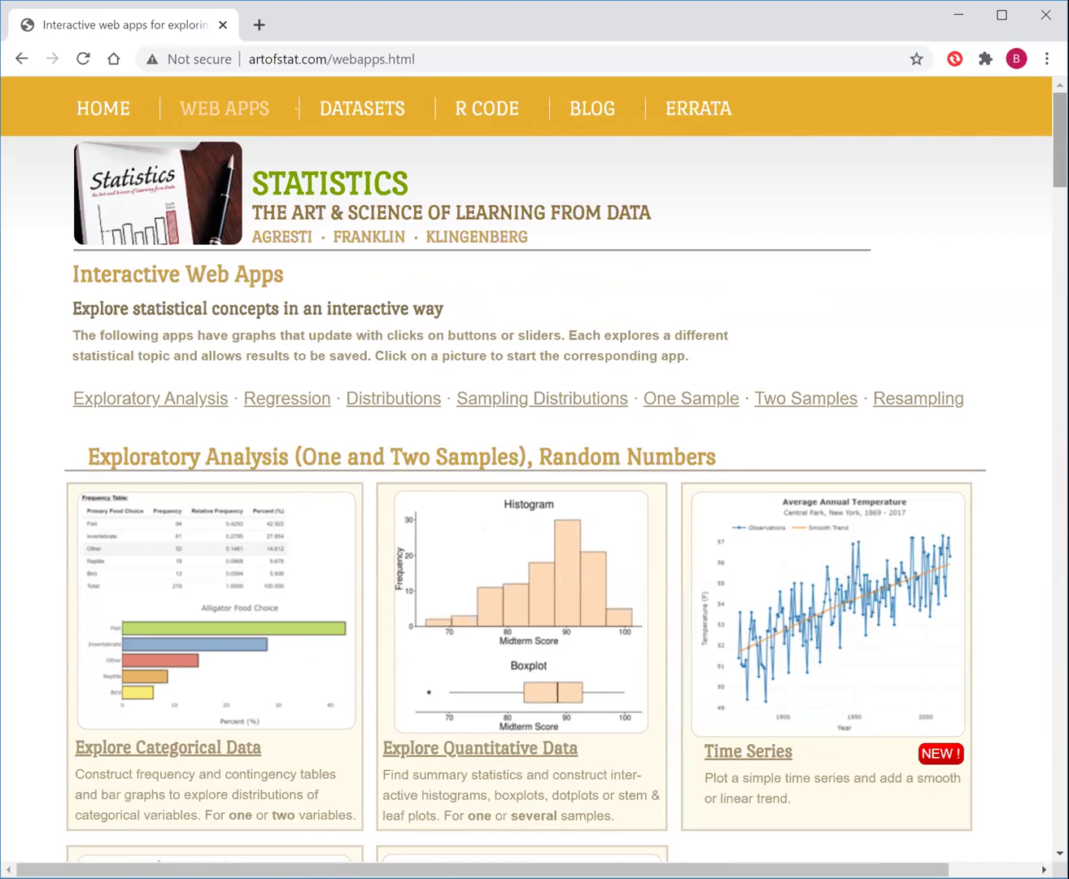
scroll(534, 468, down, 1)
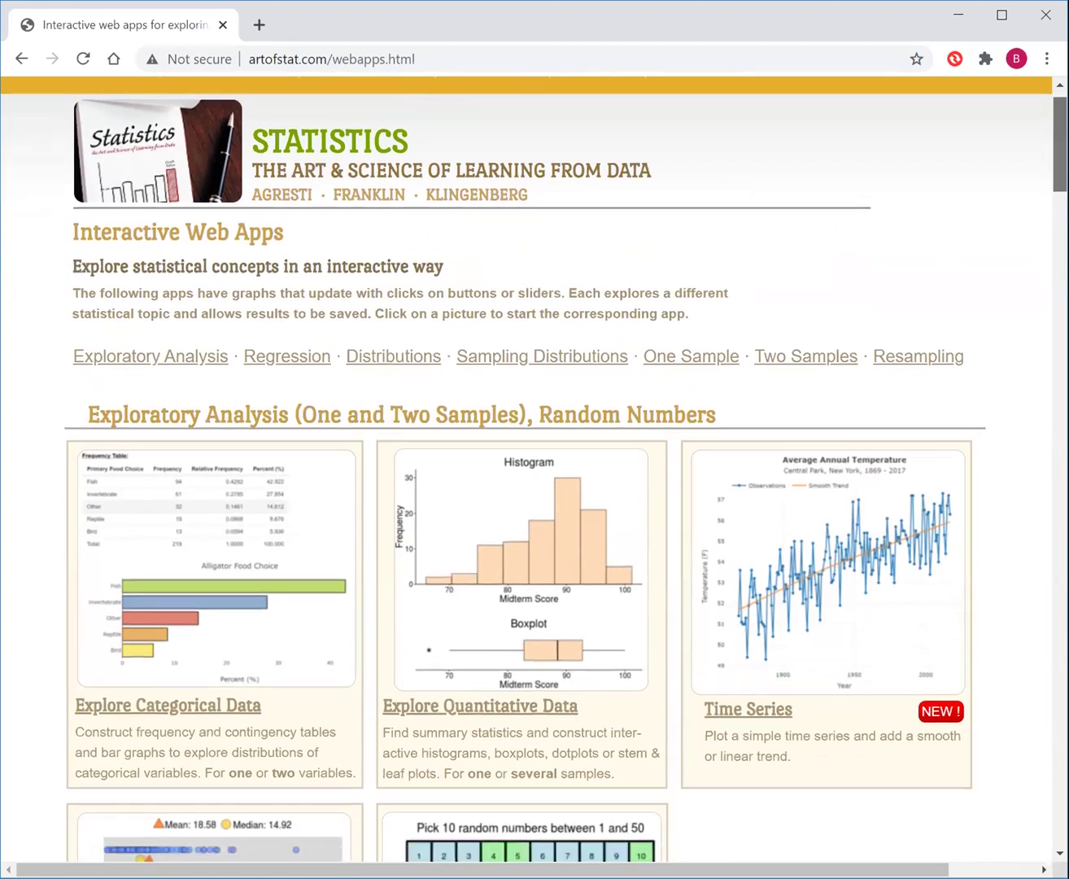
scroll(534, 472, down, 5)
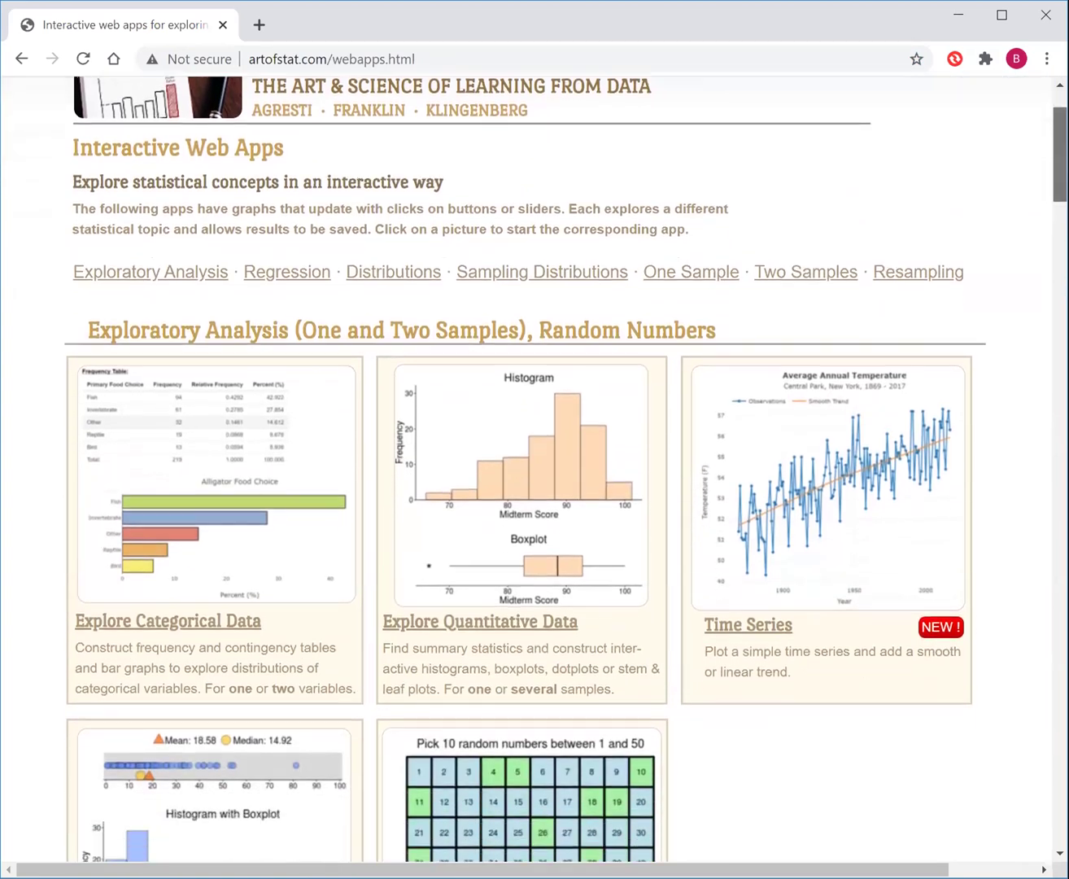
drag(1040, 204, 1025, 520)
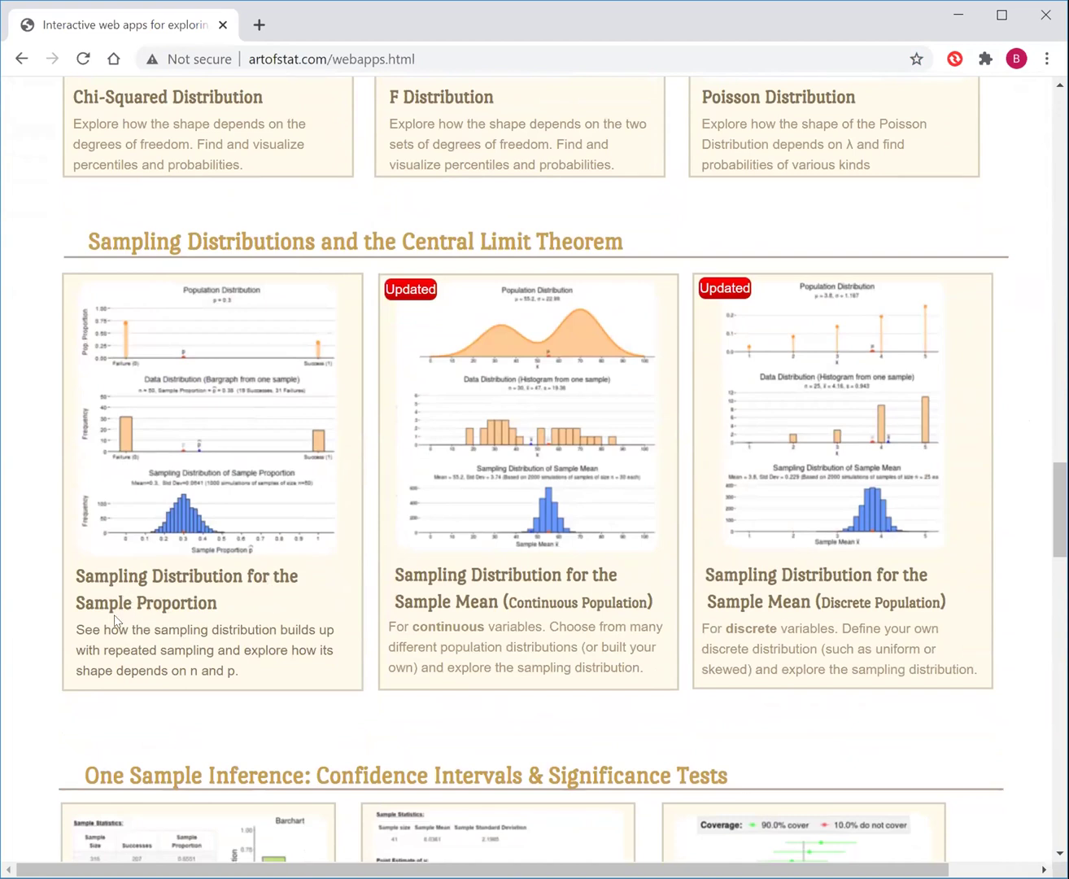
click(163, 498)
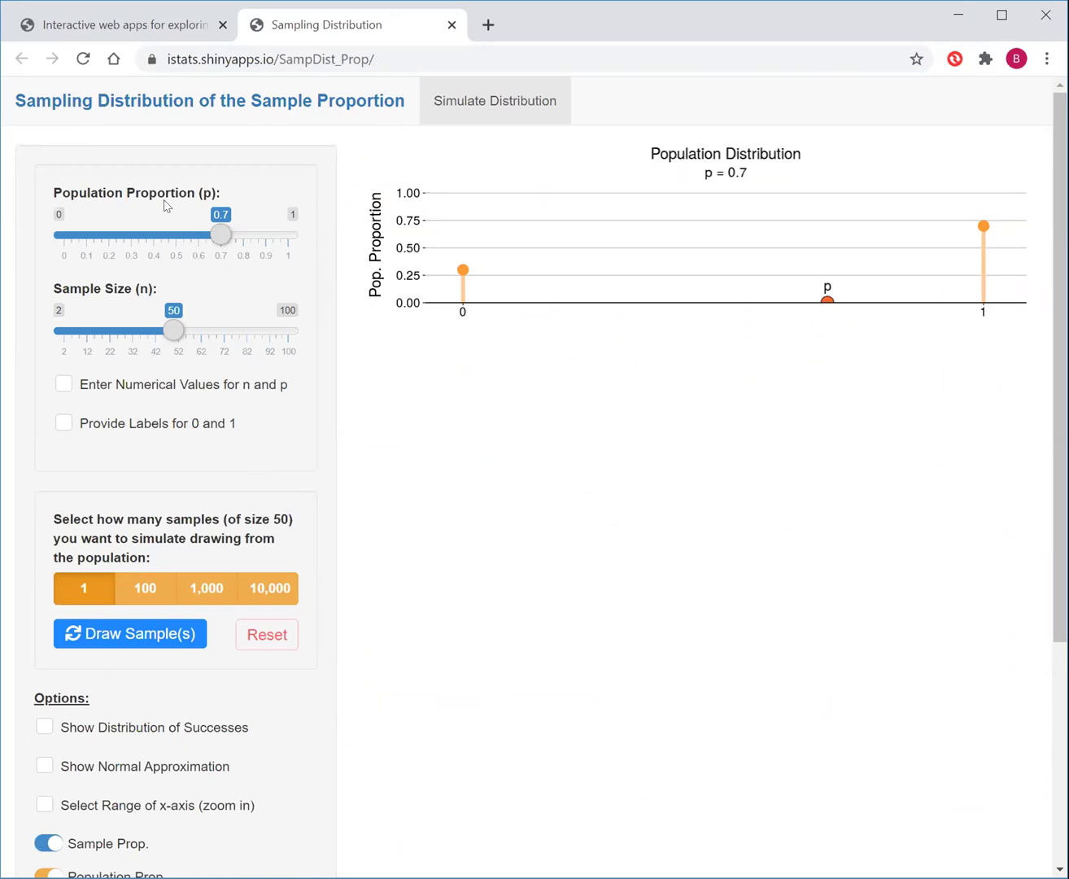
Step: Set the population proportion to 0.55 and label outcomes 0 and 1 with the two candidates' first names
drag(217, 238, 184, 245)
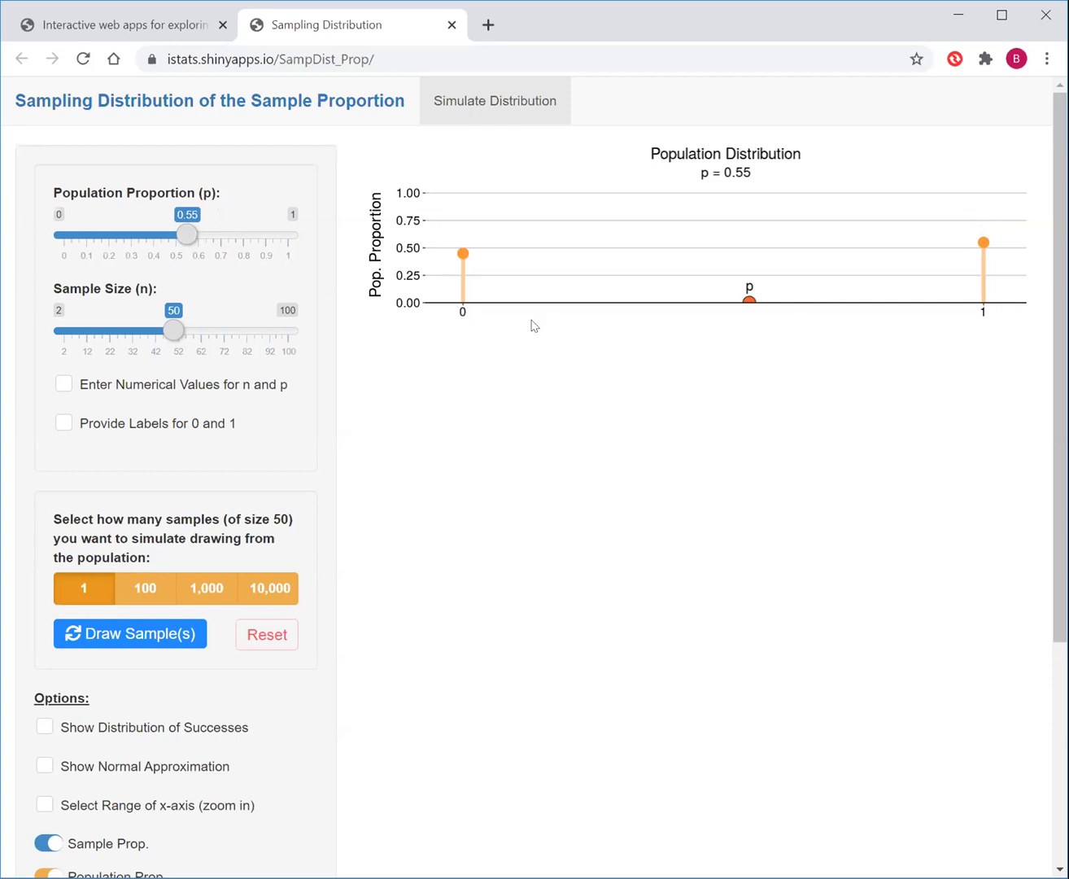
click(200, 425)
click(336, 213)
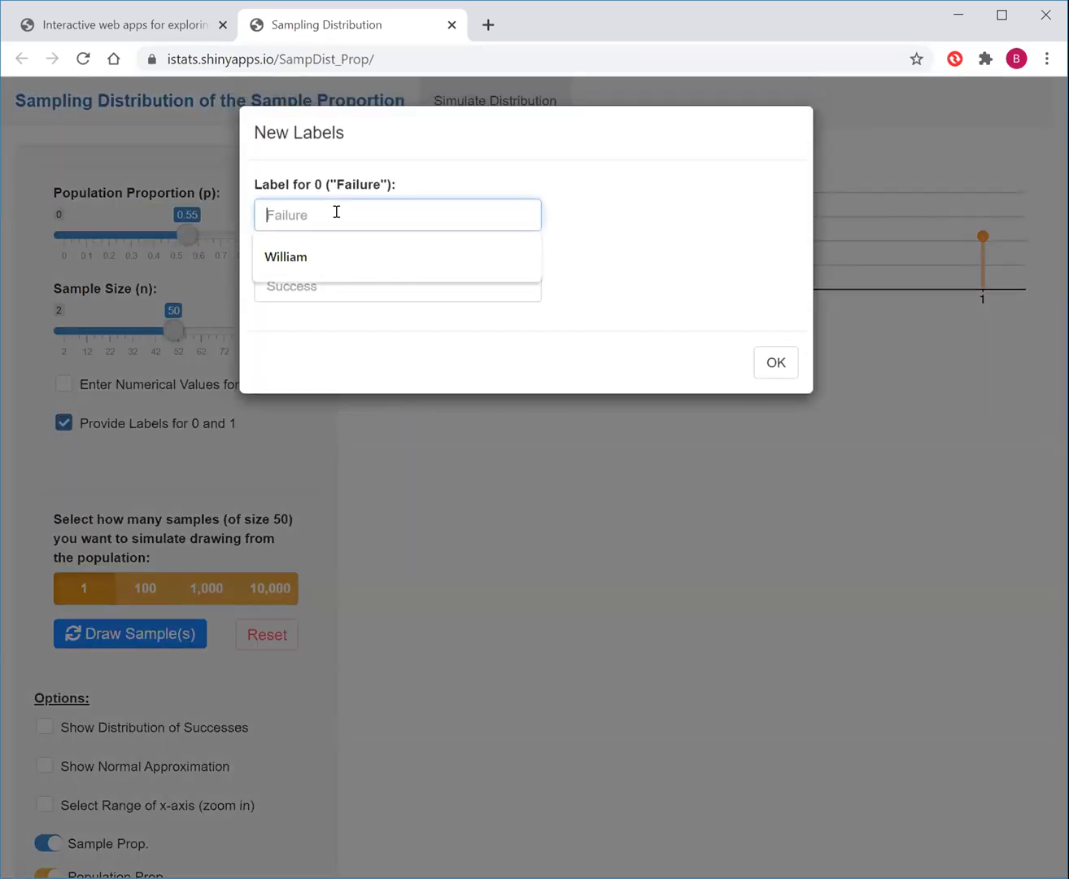
text(William)
click(289, 248)
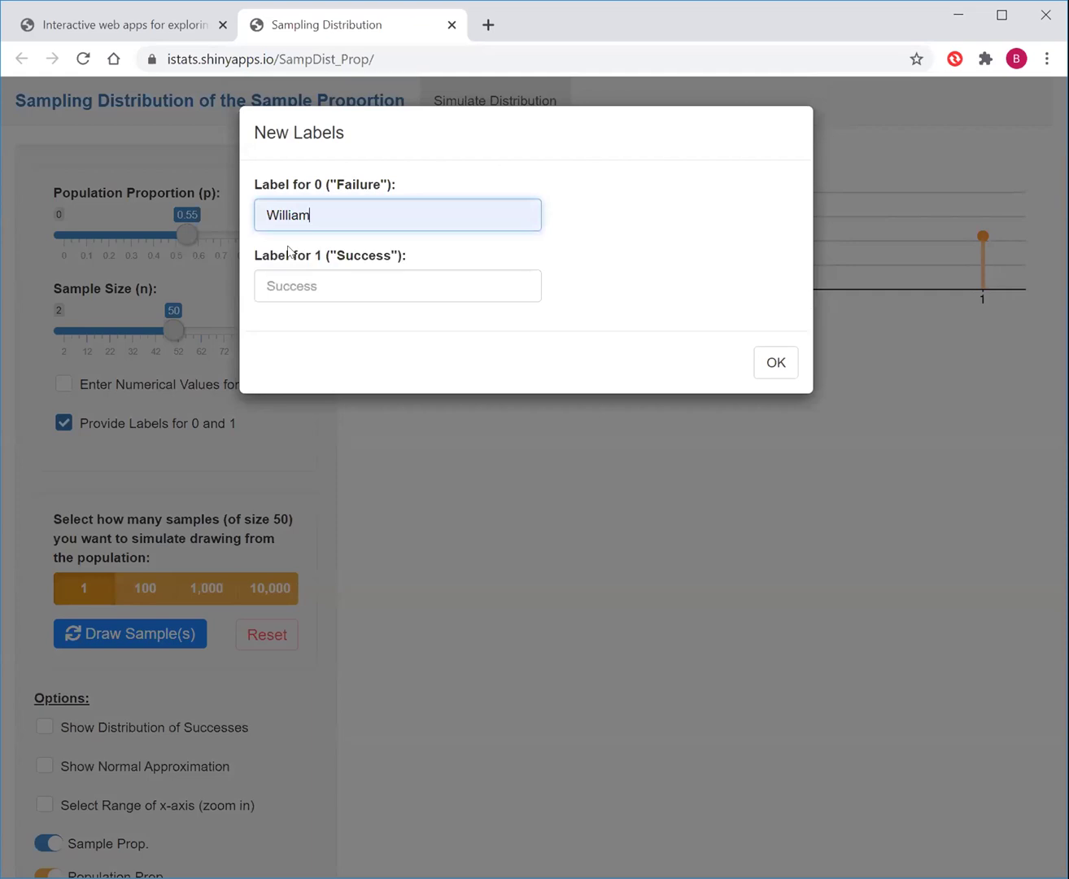
click(291, 287)
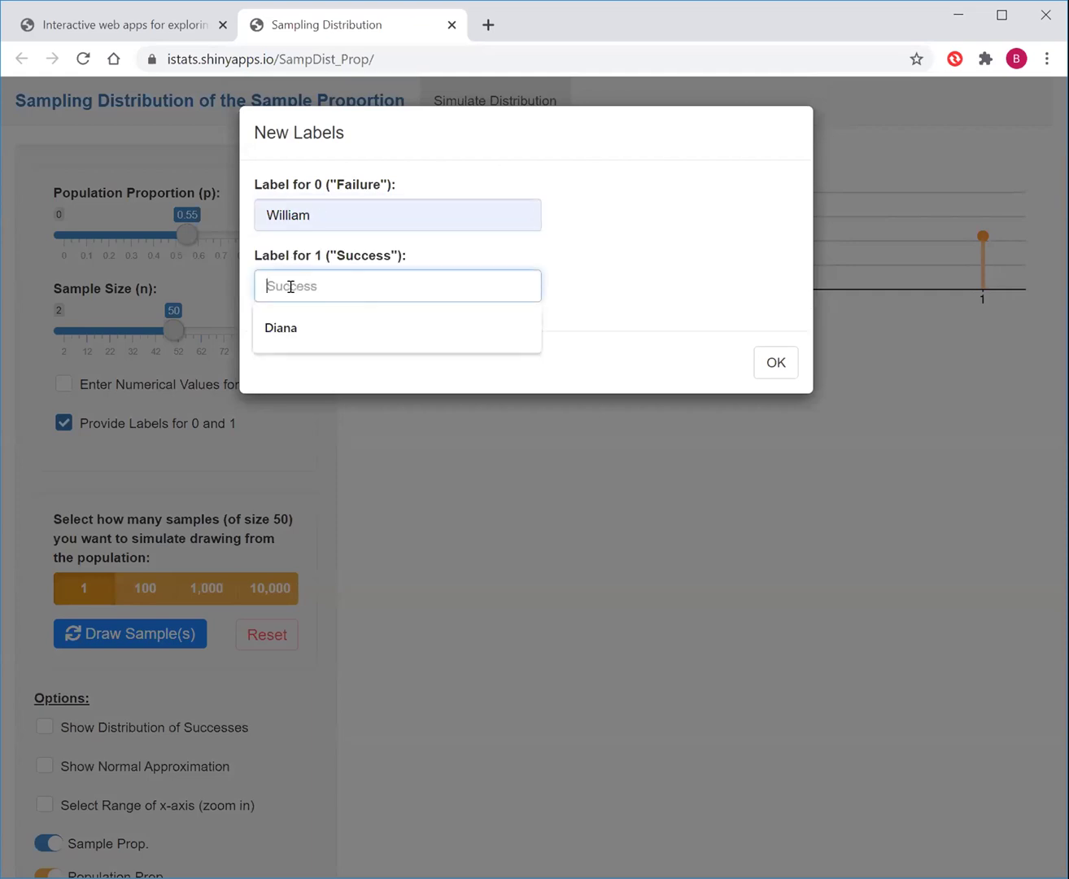
click(360, 326)
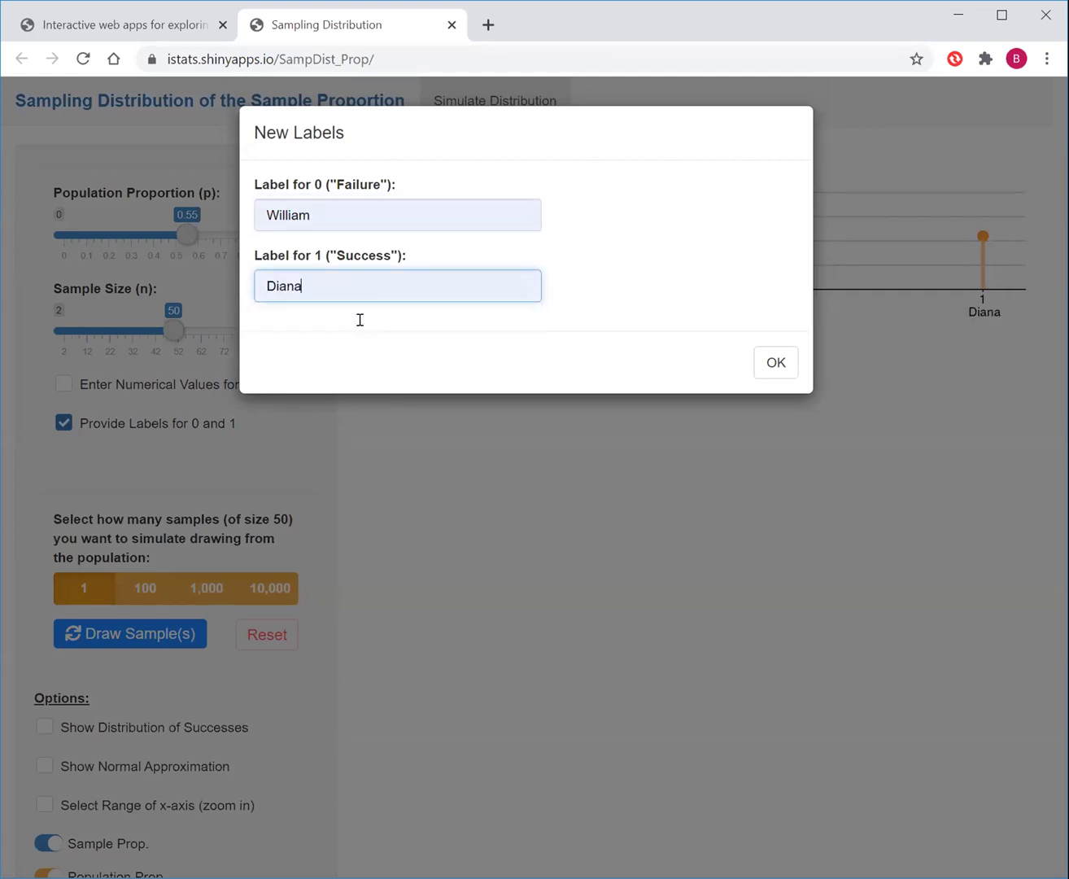
click(771, 364)
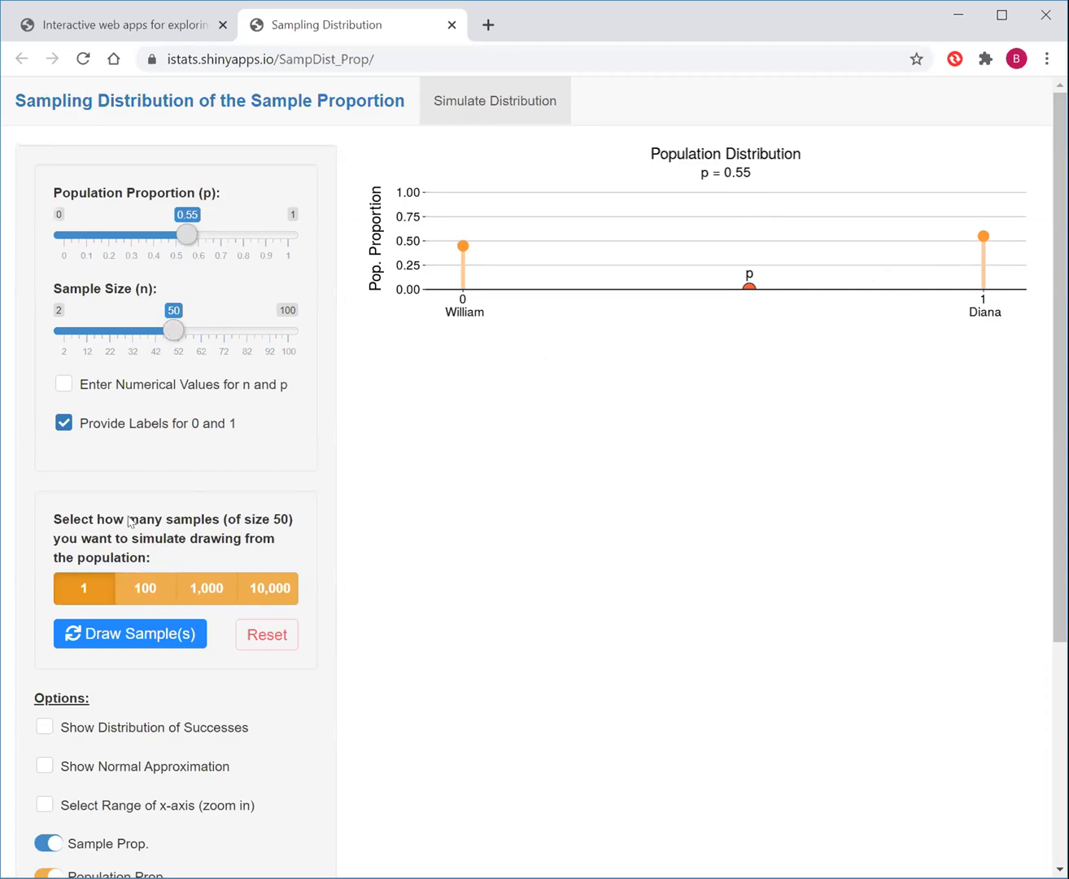
Step: Draw samples of size 50 one at a time until 34 samples have been simulated
click(95, 641)
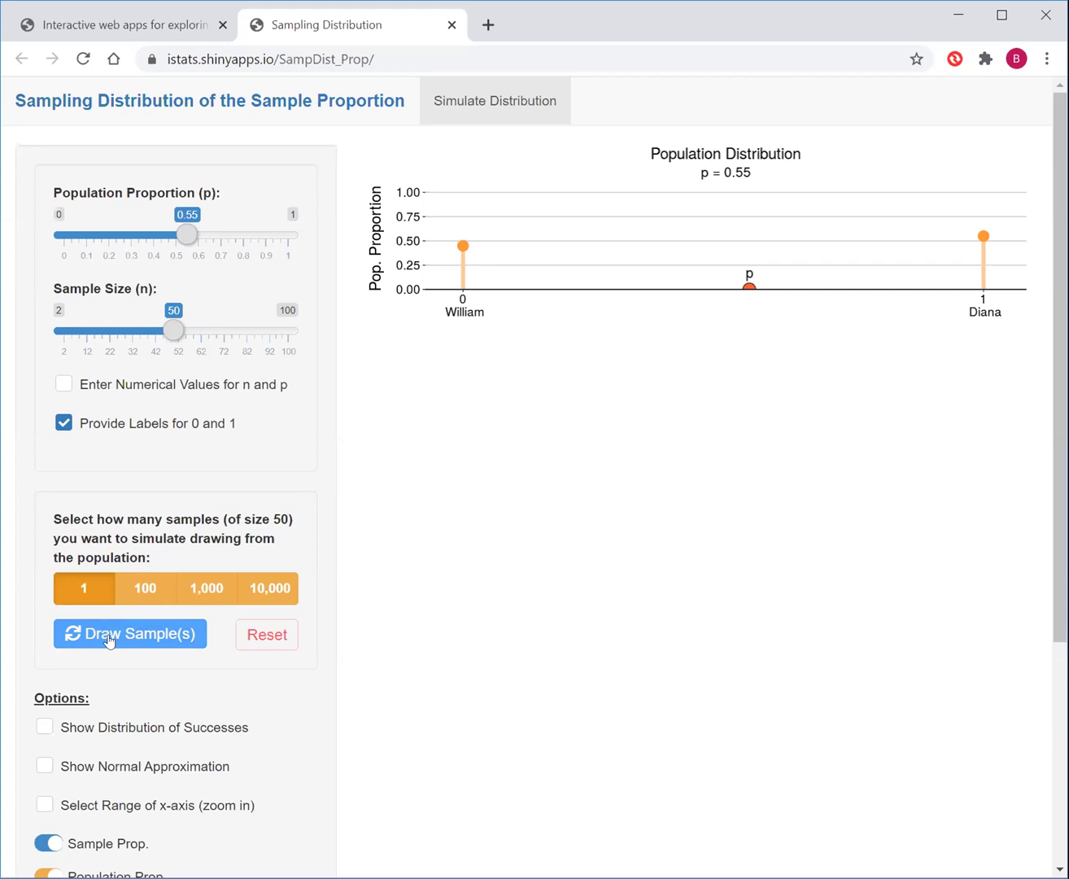
click(108, 641)
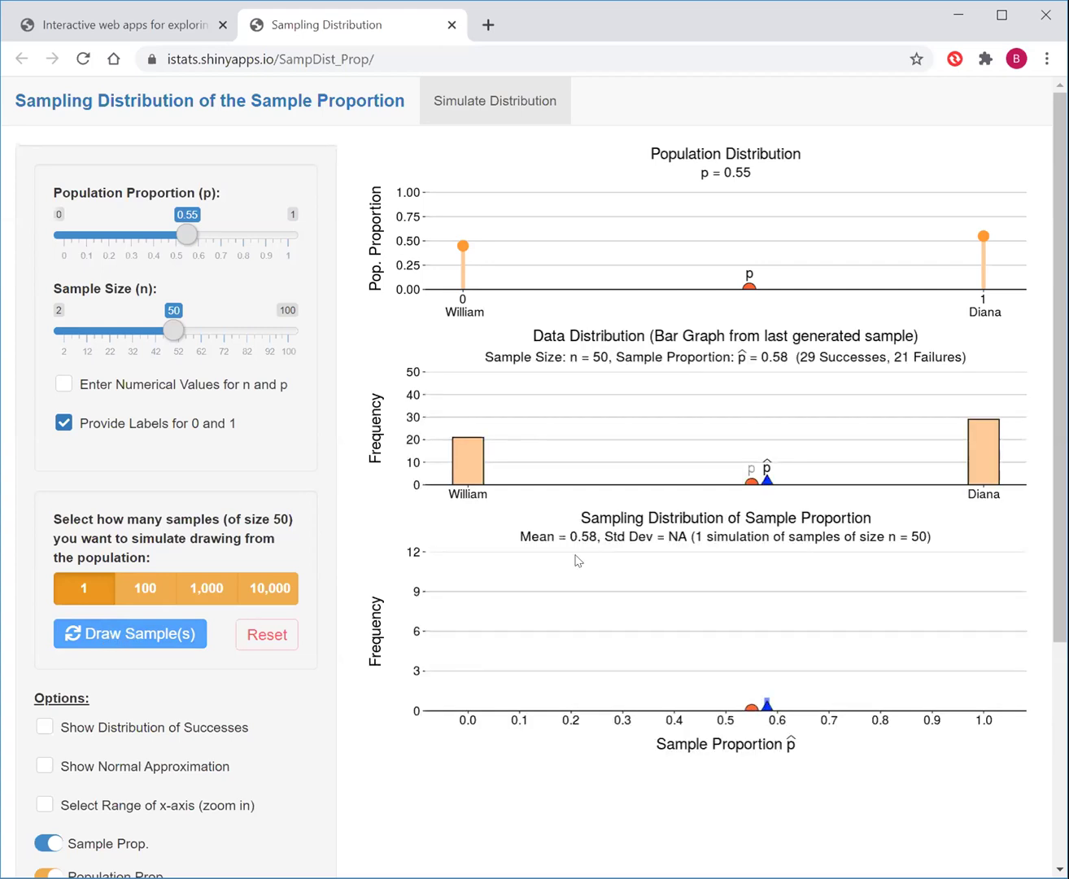
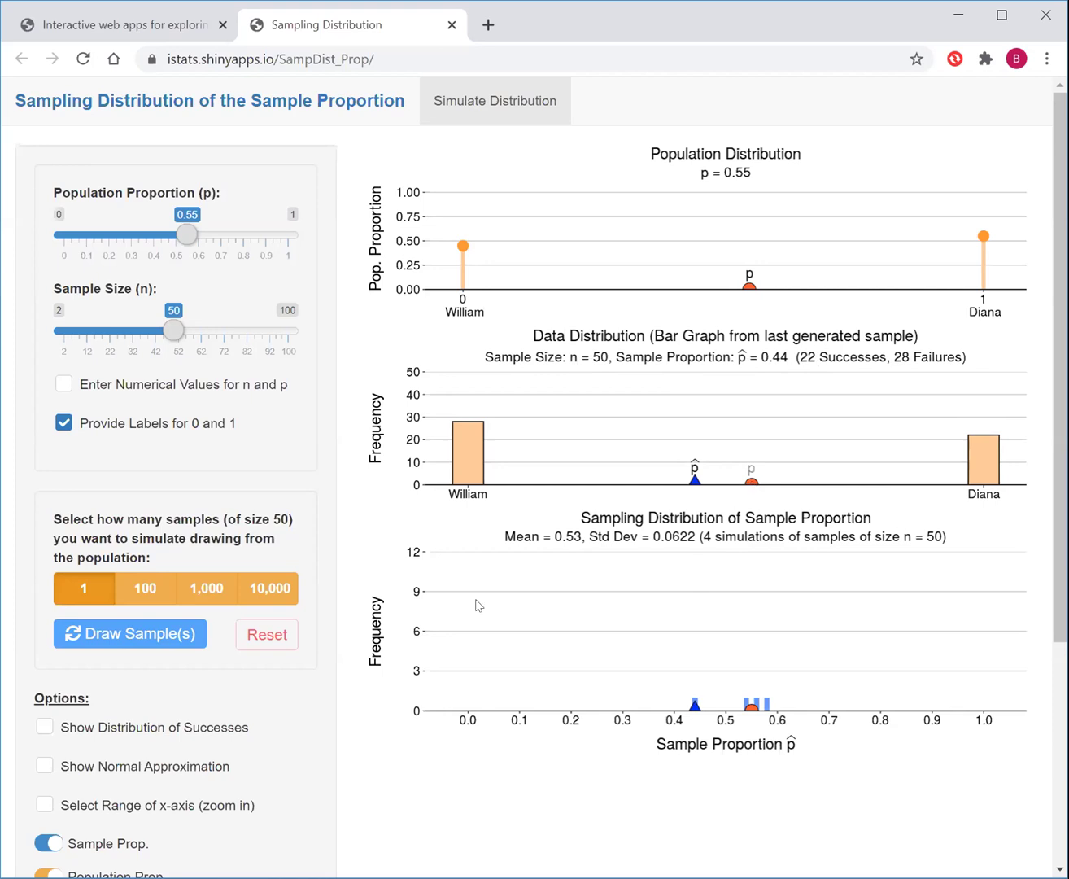
click(149, 641)
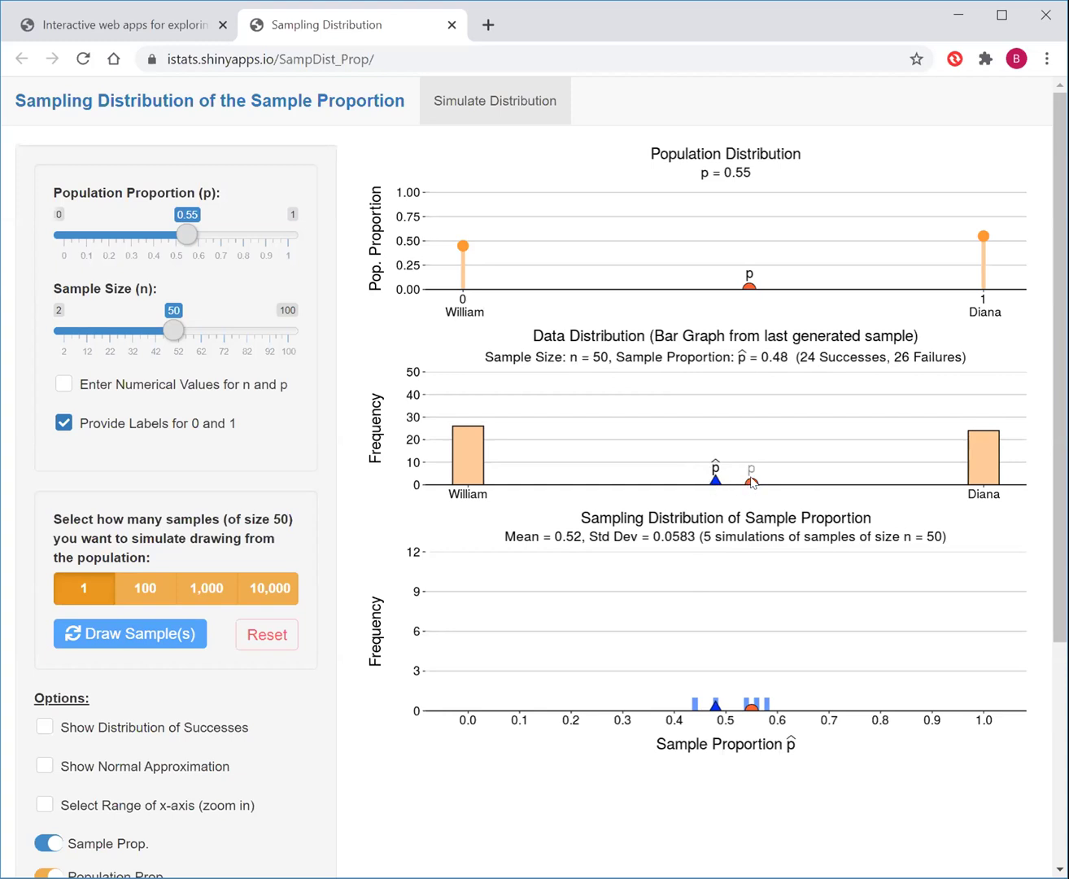
click(169, 643)
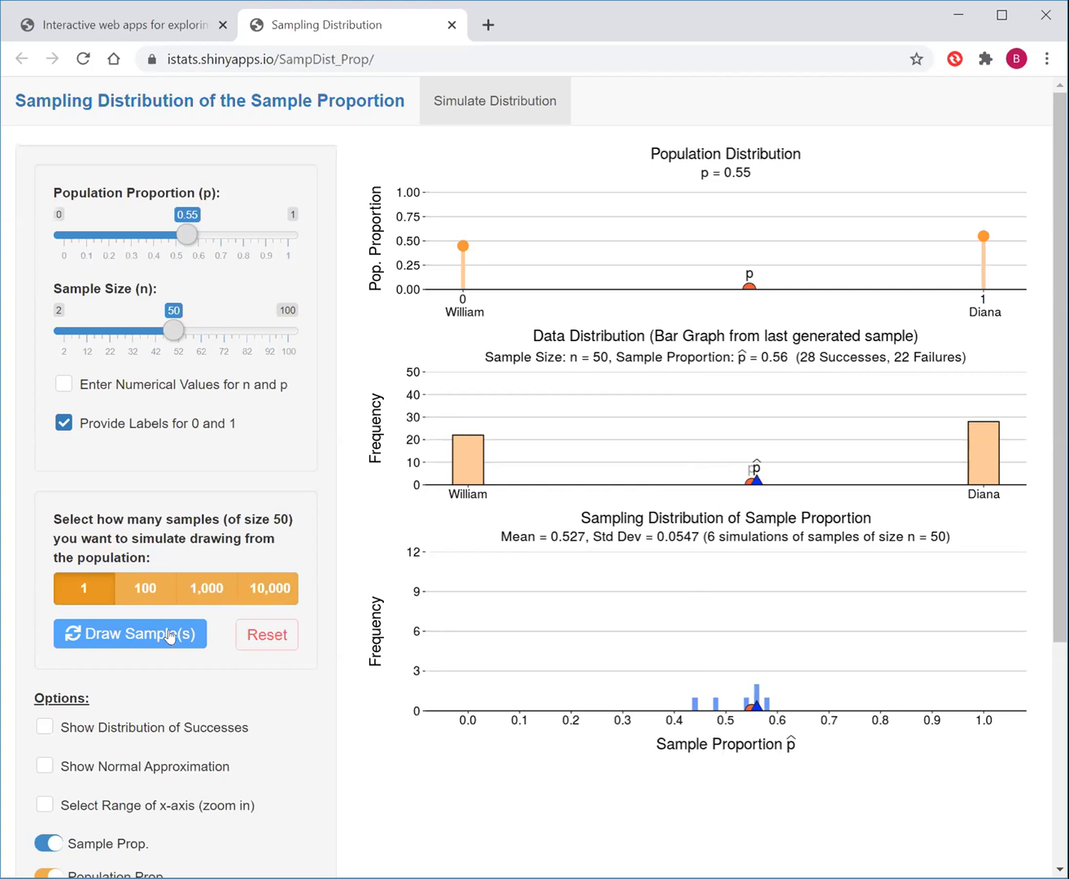
click(170, 636)
click(170, 635)
click(170, 636)
click(168, 636)
click(167, 636)
click(165, 638)
click(165, 639)
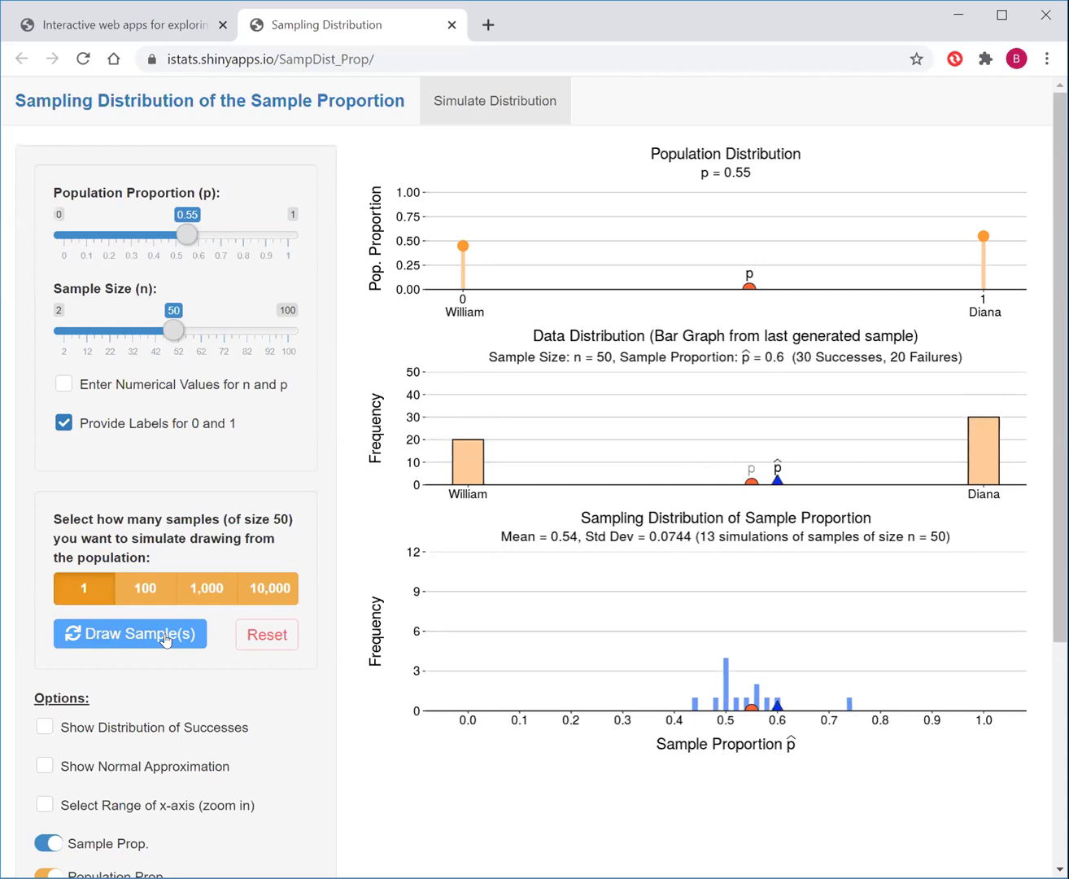
click(166, 640)
click(165, 638)
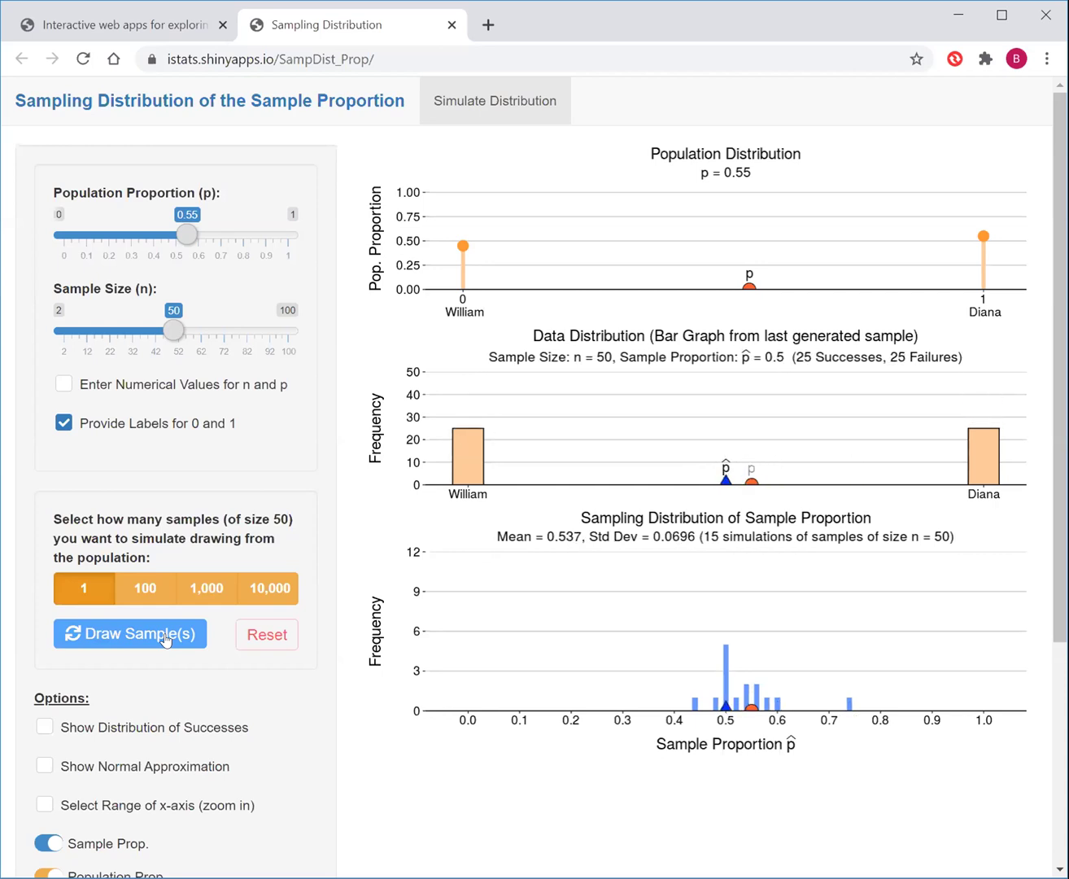
click(165, 639)
click(165, 638)
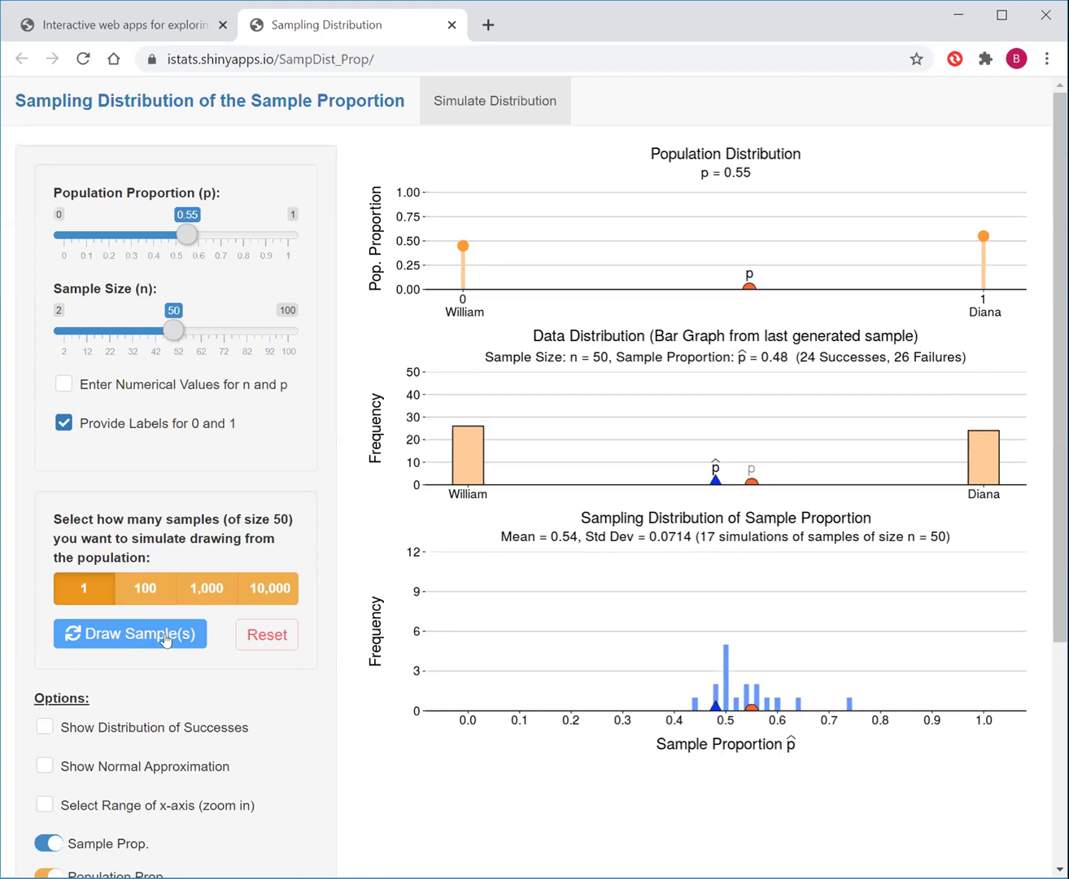
click(166, 638)
click(166, 638)
click(166, 639)
click(166, 638)
click(165, 638)
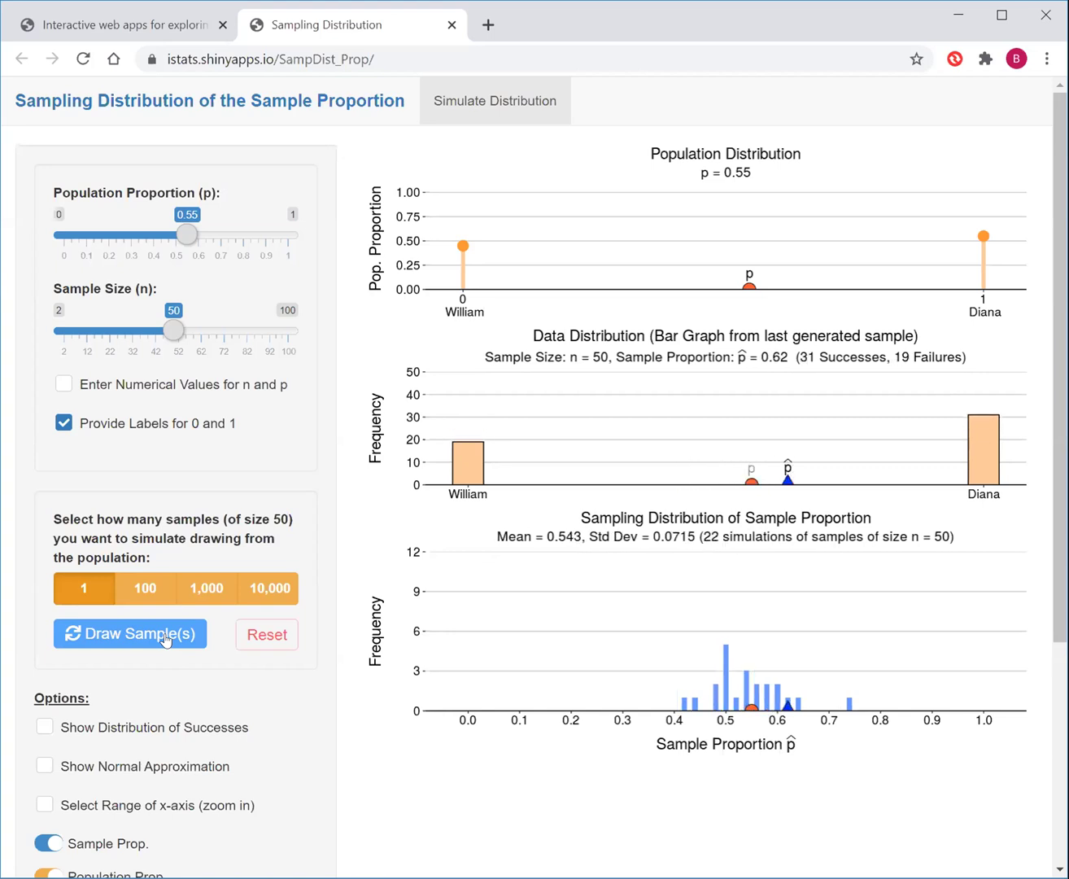
click(166, 640)
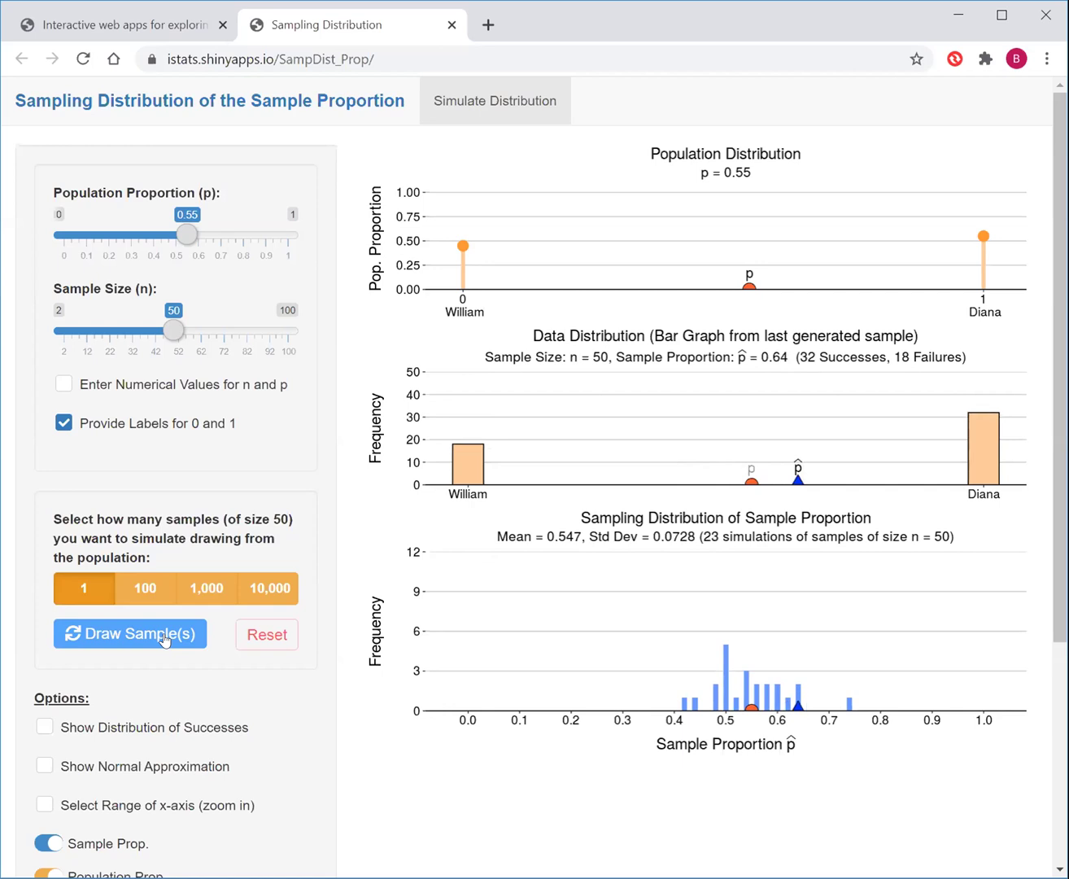
click(164, 639)
click(165, 641)
click(165, 640)
click(164, 640)
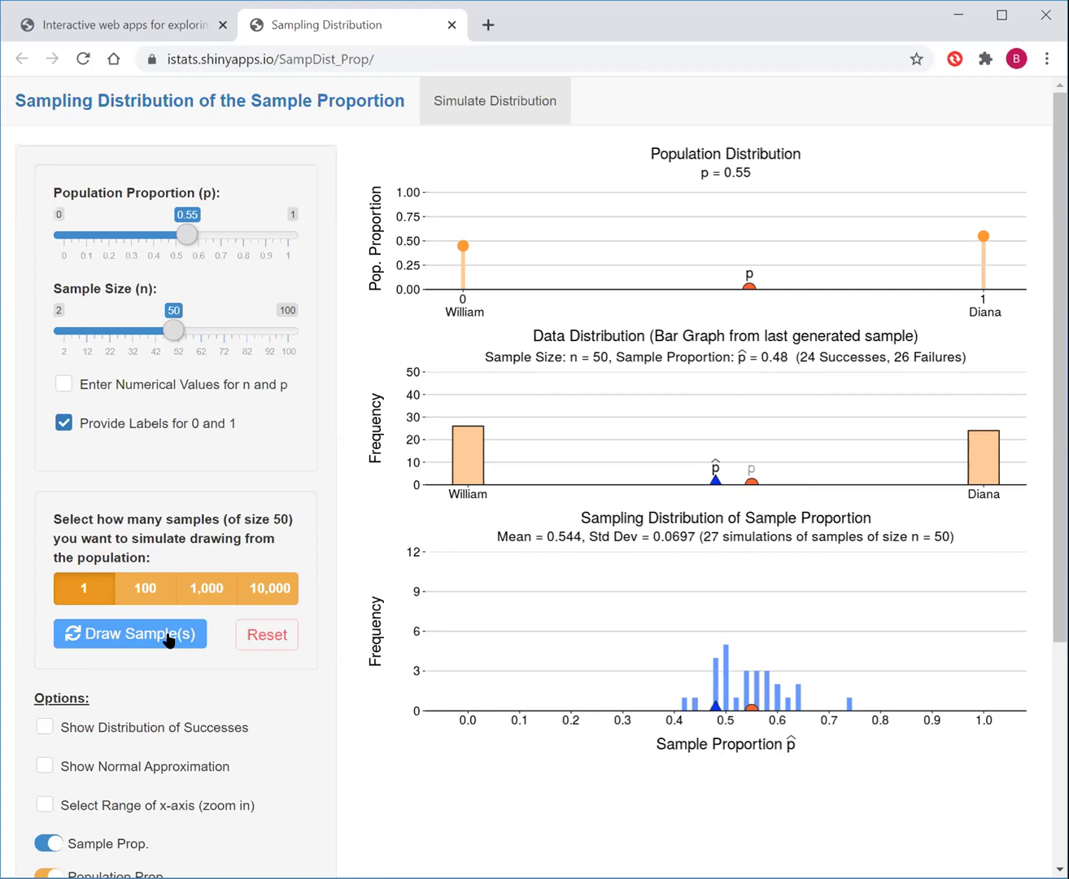
click(170, 641)
click(169, 641)
click(169, 641)
click(164, 639)
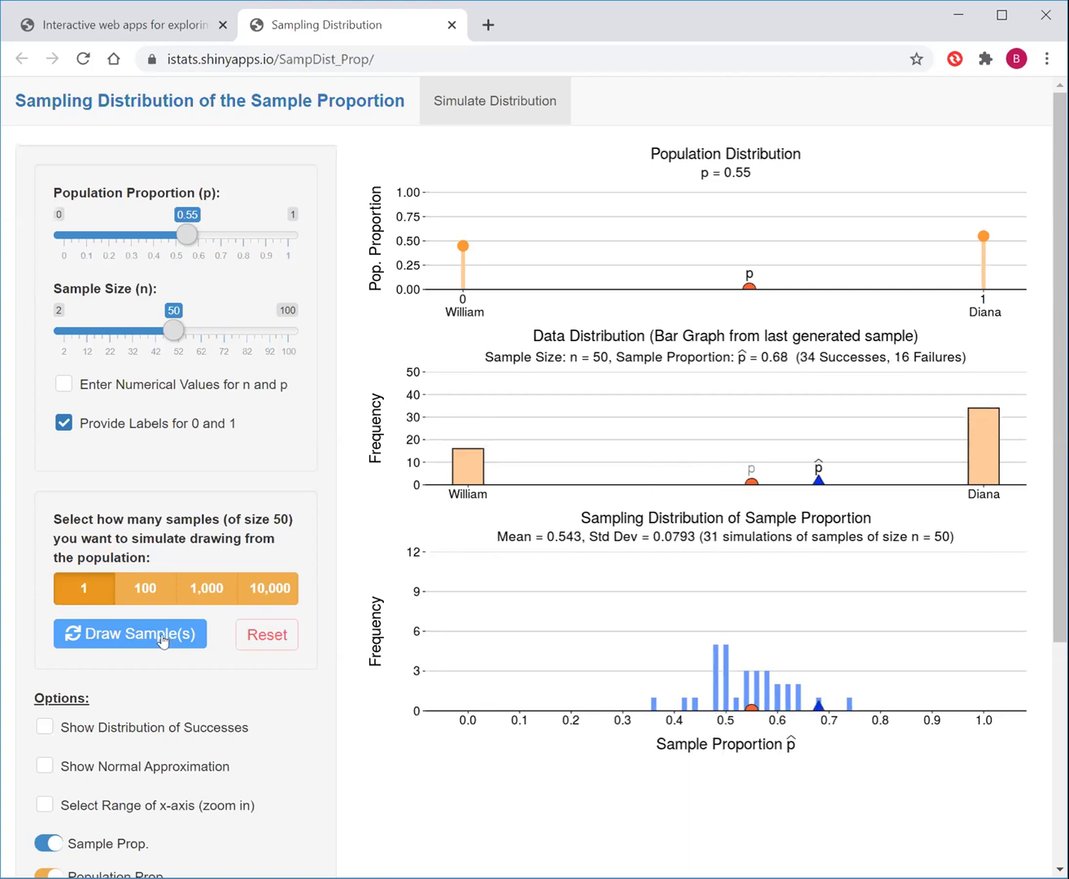
click(164, 640)
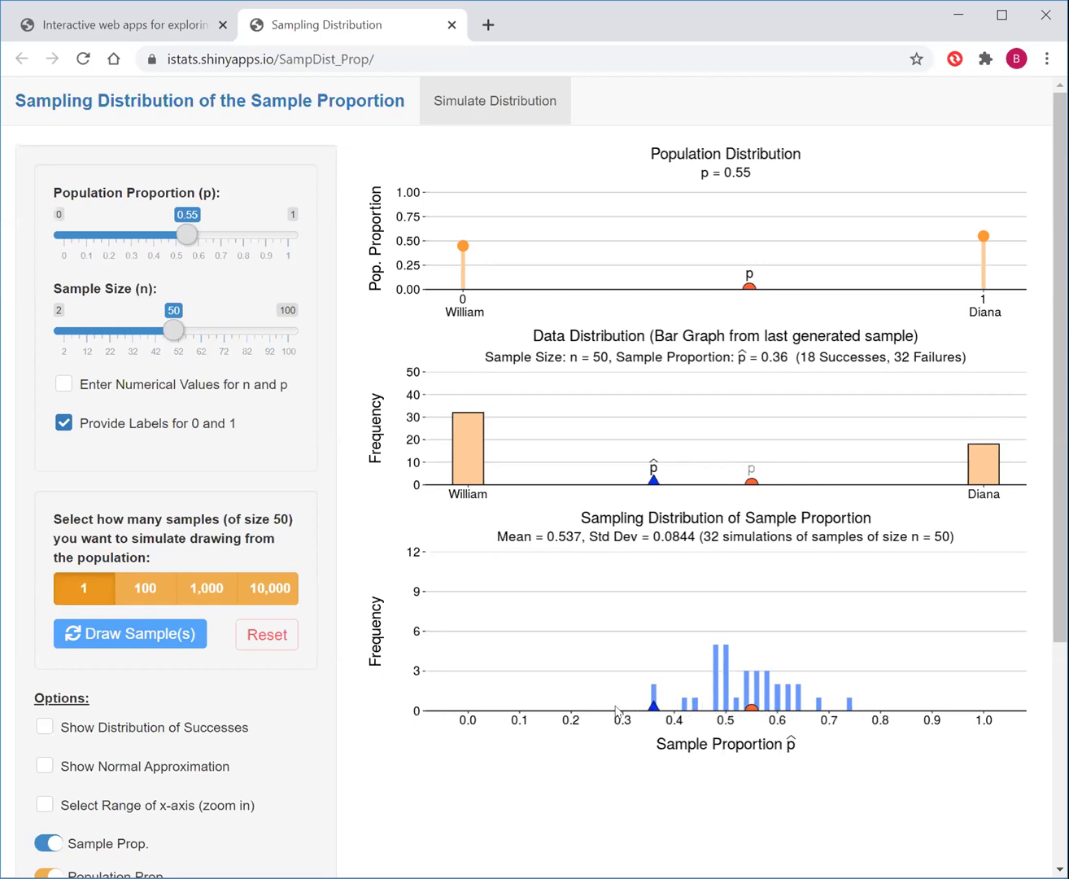
click(171, 642)
click(171, 641)
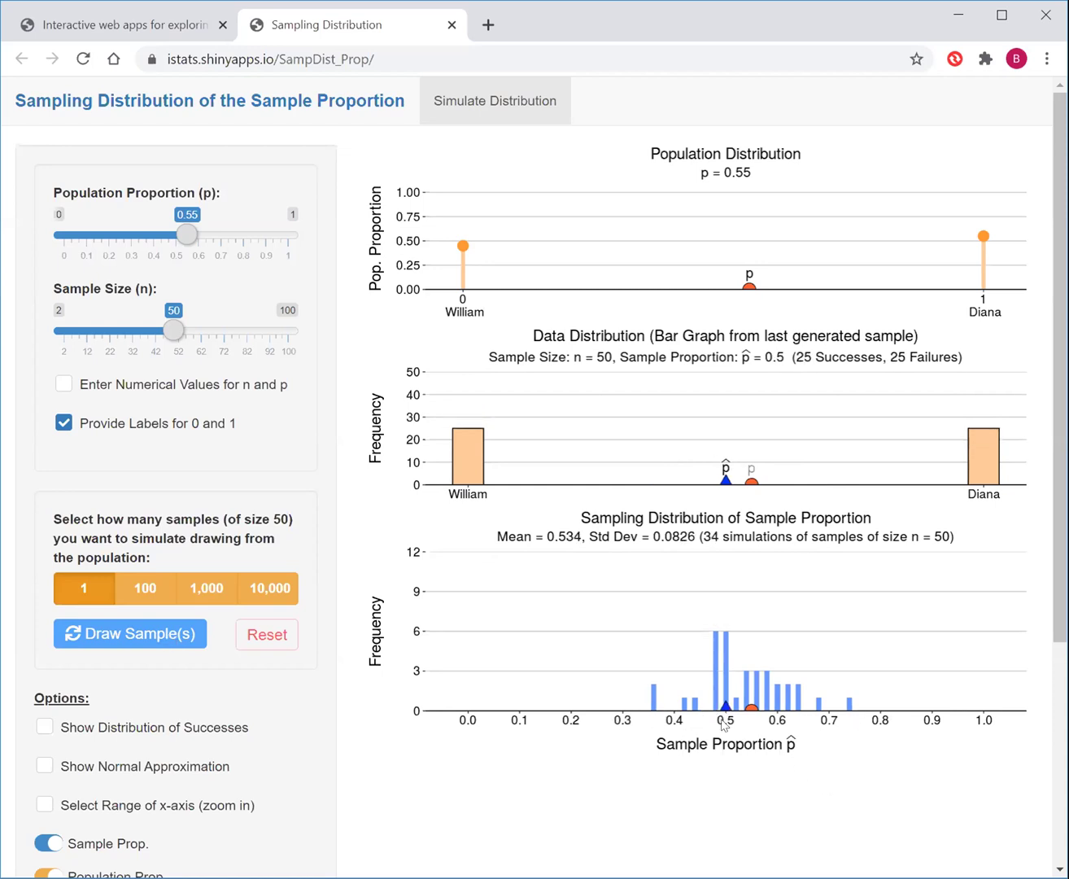
Step: Add 1,000 simulated samples of size 50 to the sampling distribution, followed by another 10,000
click(212, 591)
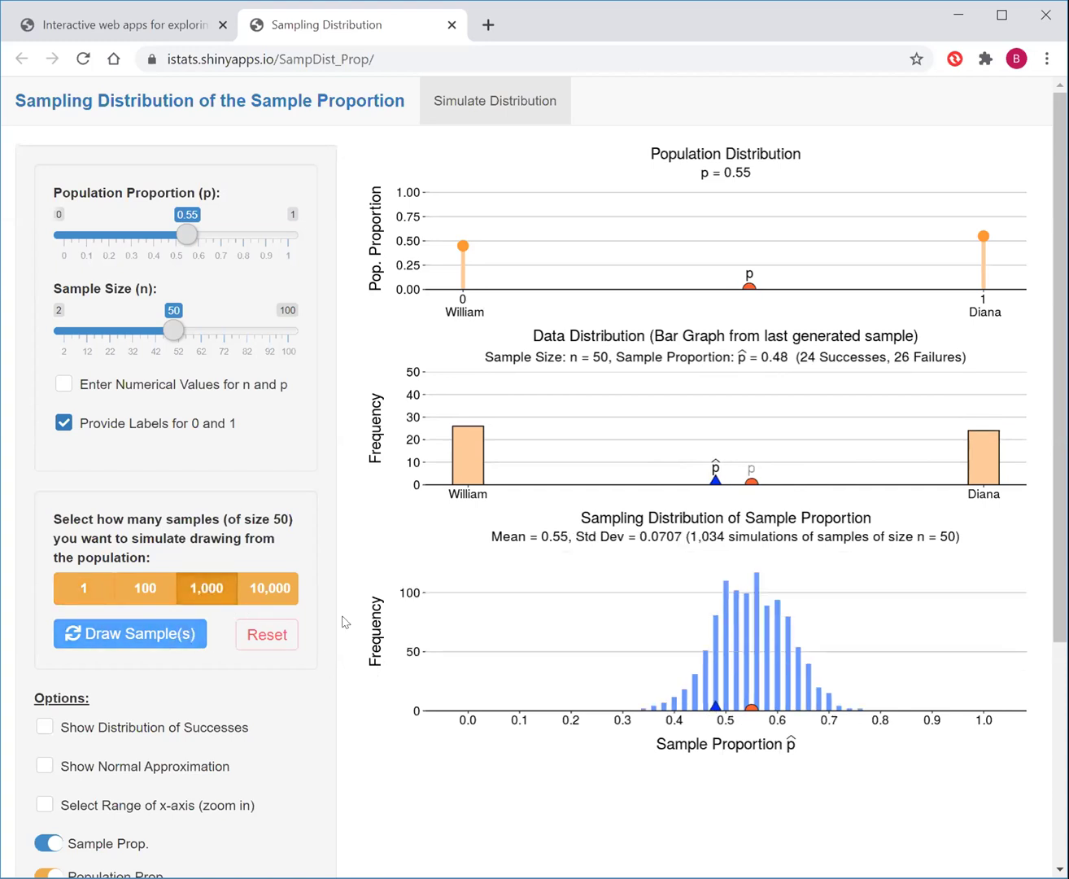
click(268, 591)
click(171, 634)
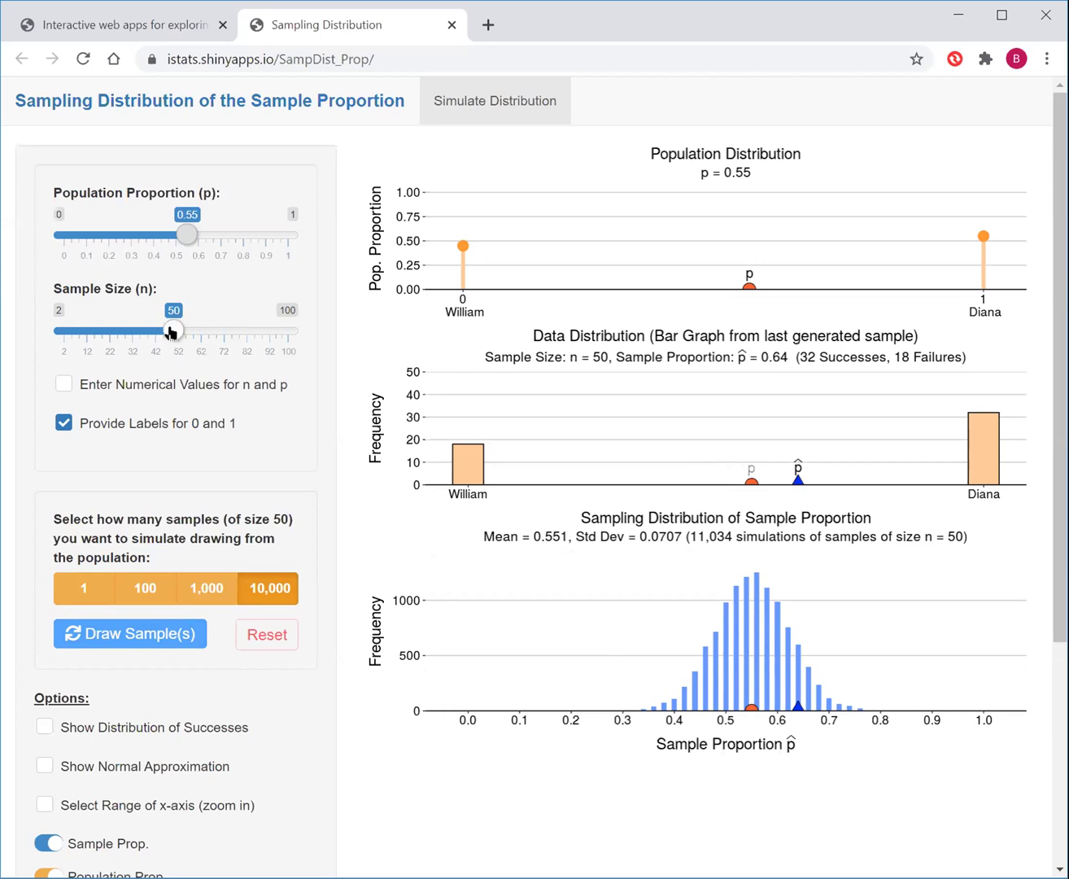
Step: Increase the sample size to 100, and then to 500 using numerical entry for n and p
drag(174, 329, 287, 336)
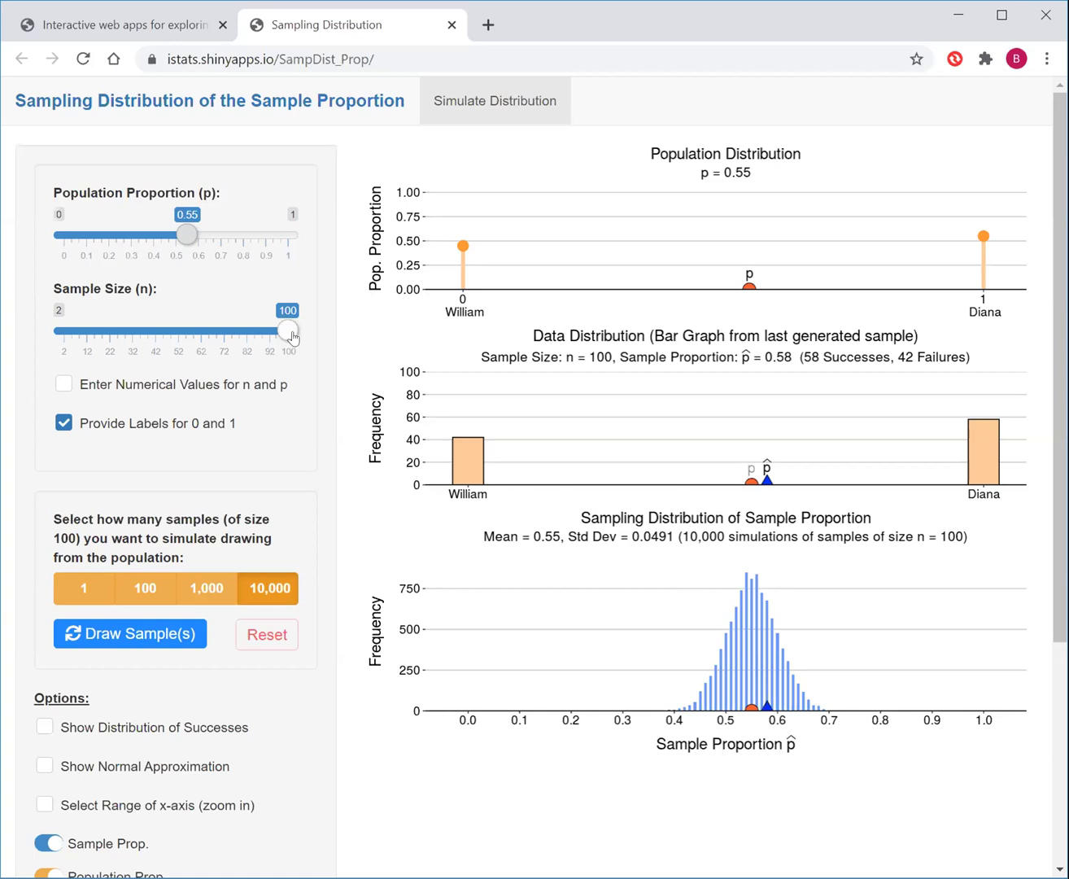
click(226, 395)
double_click(54, 294)
text(500)
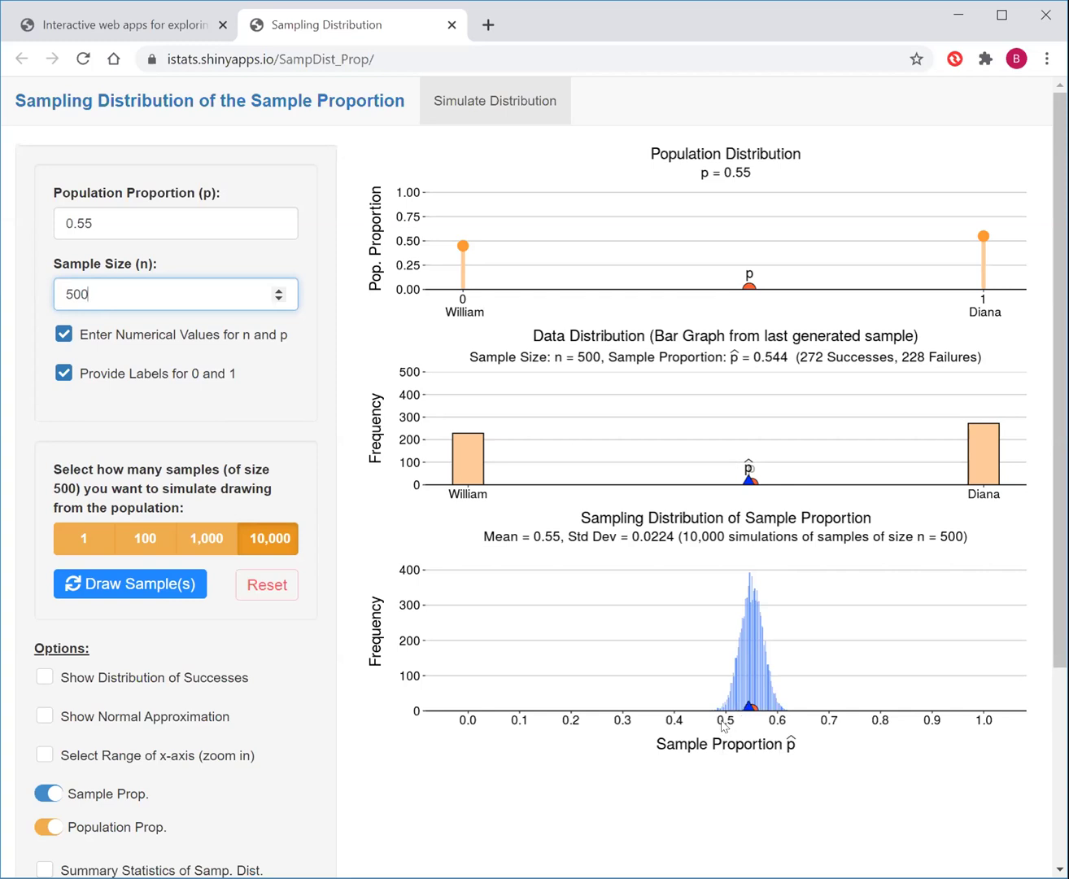
Step: Change the sample size to 1000 and then reduce it to 10 to compare the sampling distributions
drag(111, 283, 19, 315)
text(1000)
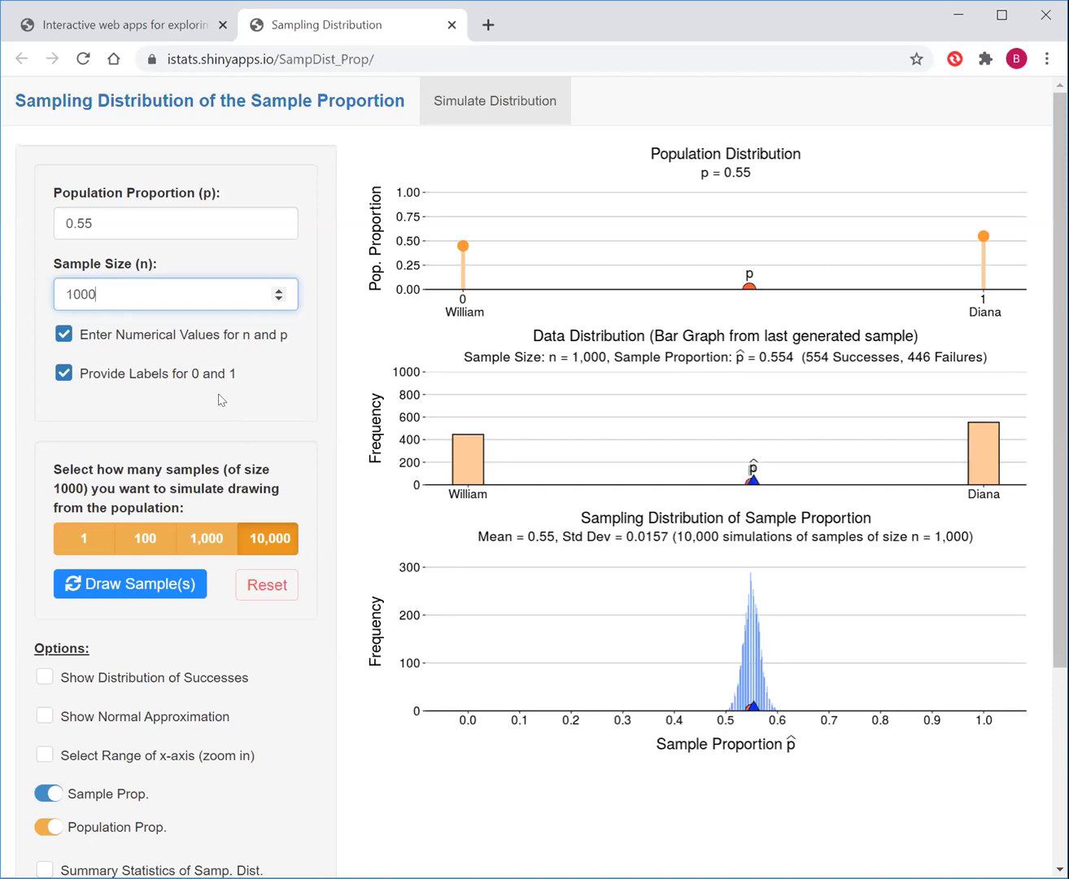
key(BackSpace)
key(BackSpace)
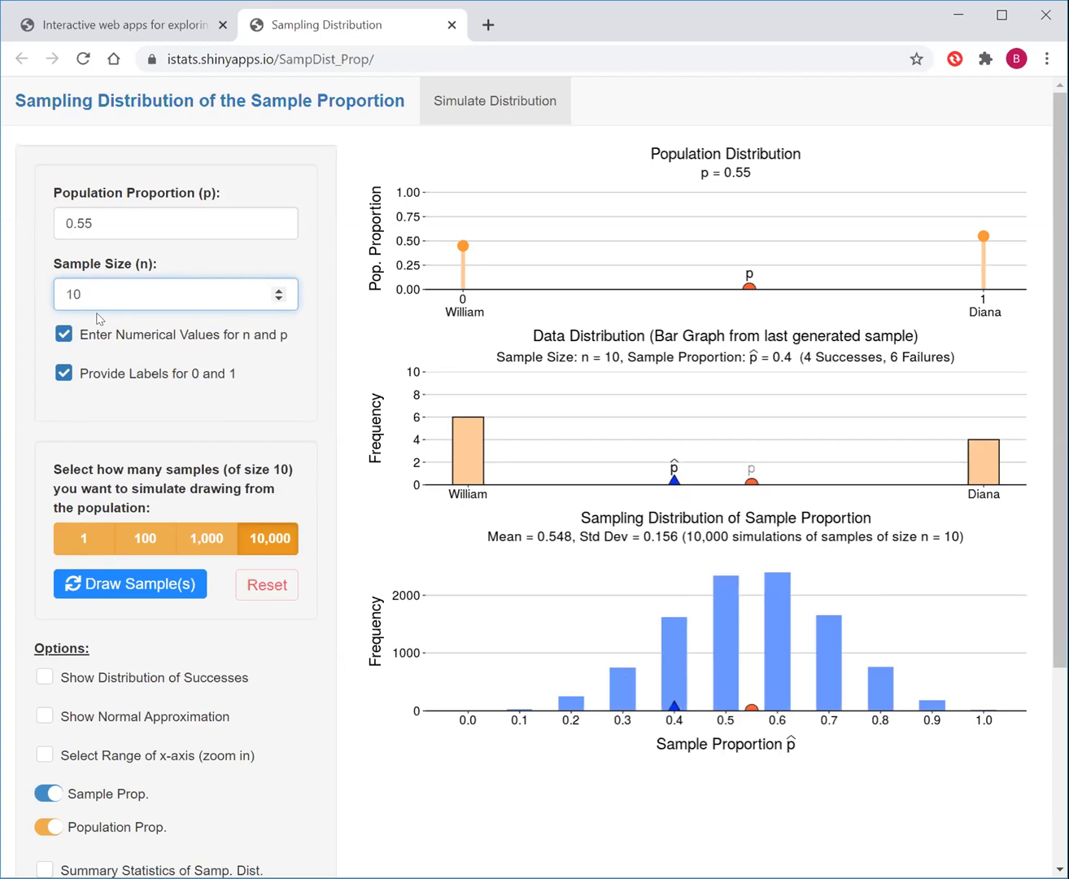
Step: Set the sample size to 100 for the simulation
drag(91, 286, 52, 303)
click(570, 721)
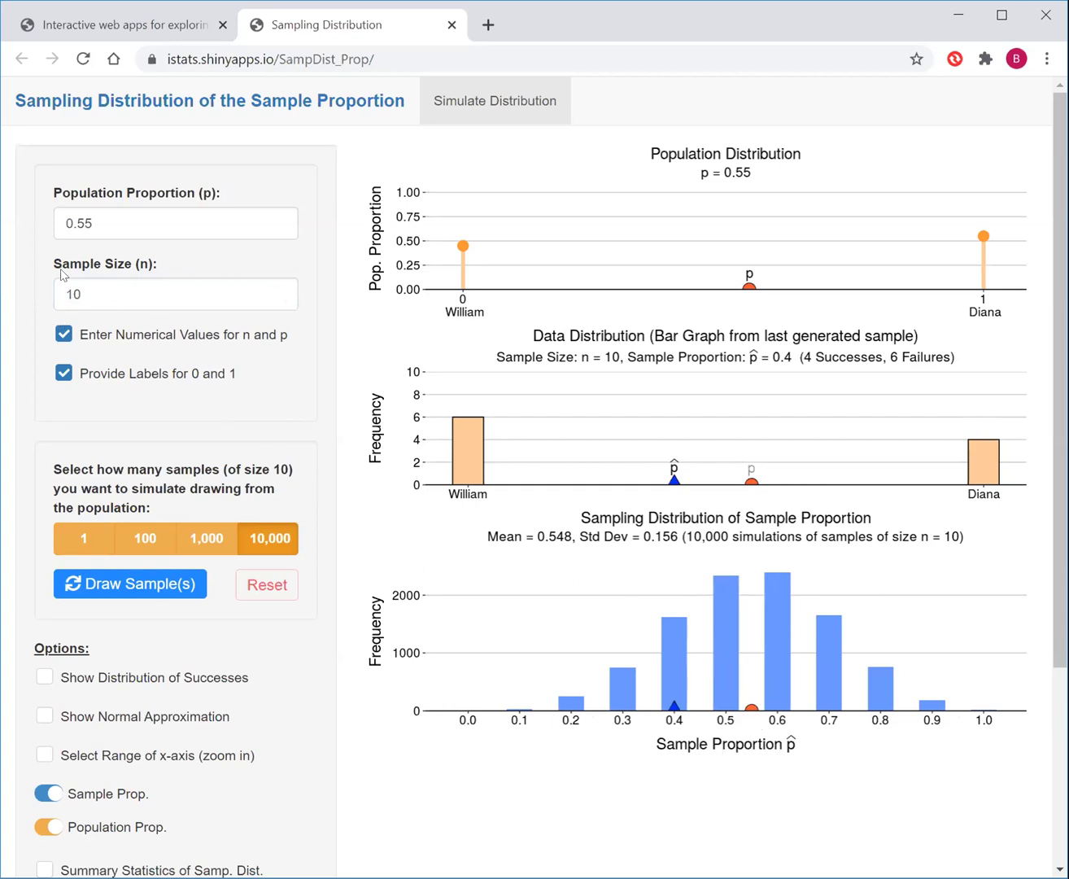
double_click(103, 287)
text(100)
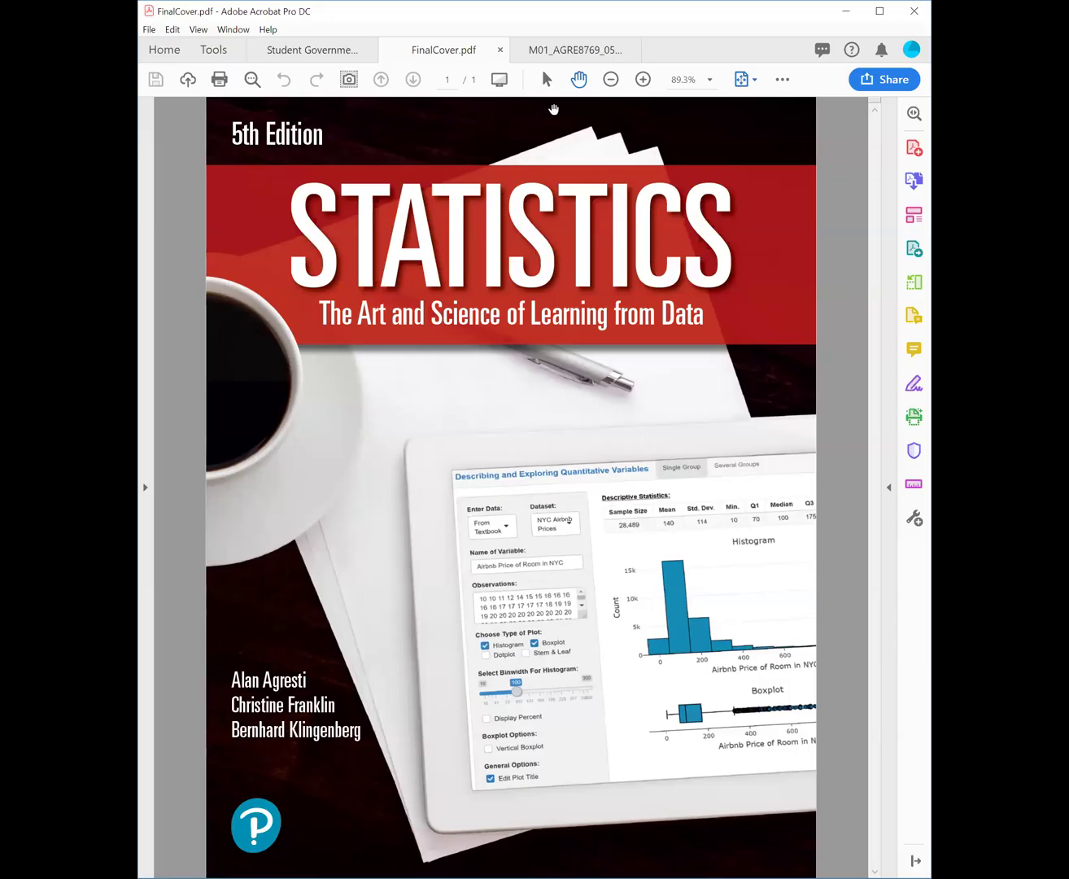
Step: Switch to Adobe Acrobat and find Activity 2 on page 14 of M01_AGRE8769_05_SE_C01.pdf
click(575, 49)
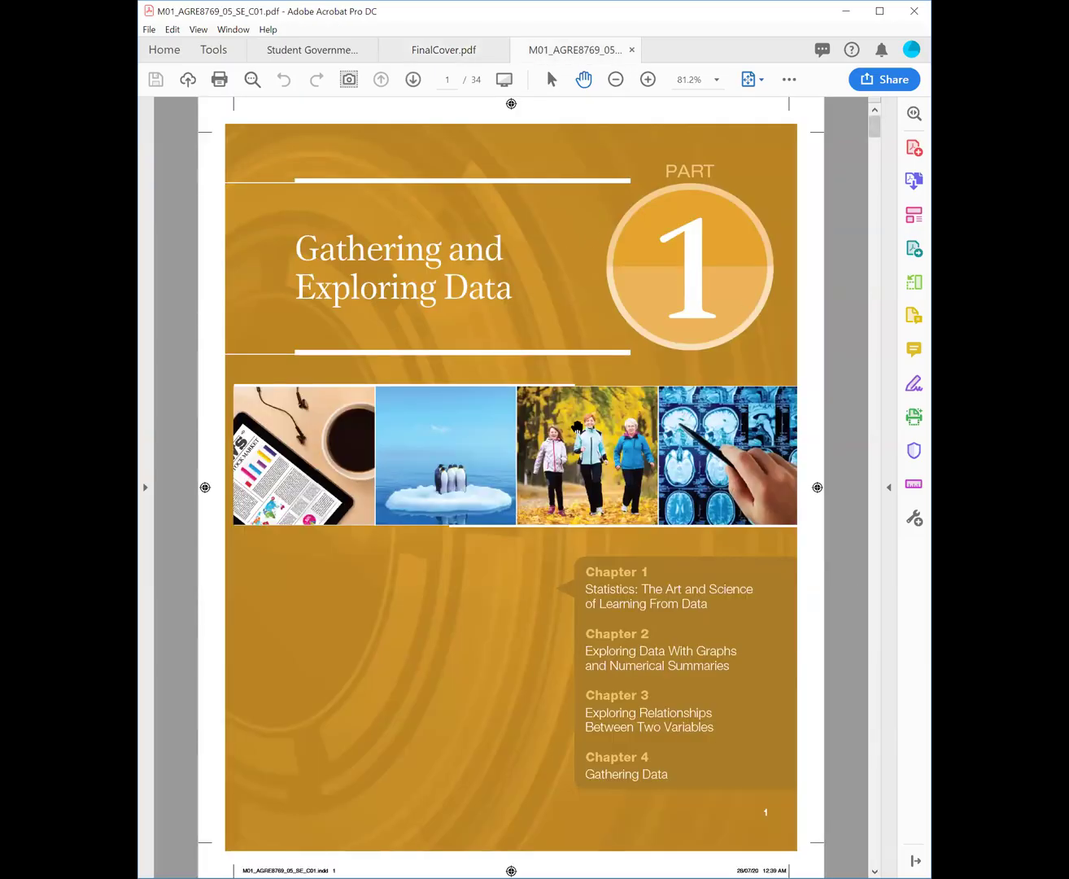
scroll(576, 425, down, 20)
scroll(577, 426, down, 14)
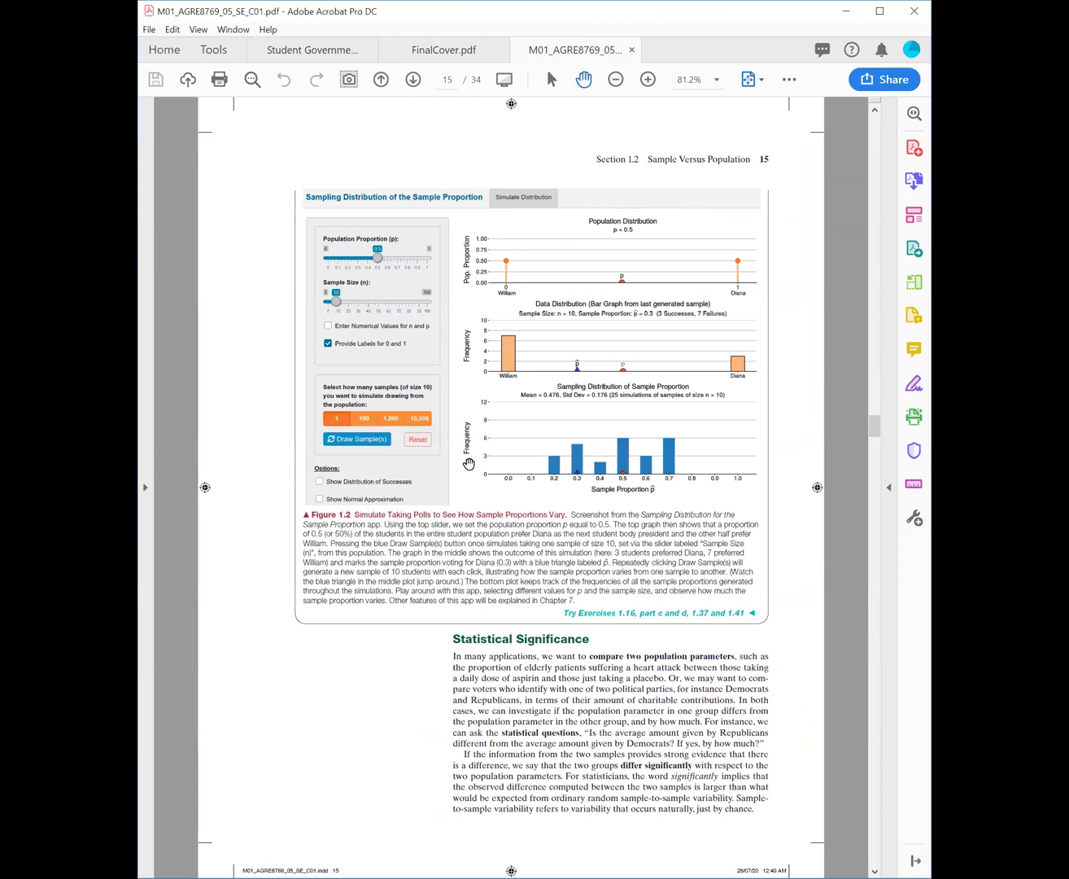
scroll(468, 463, up, 1)
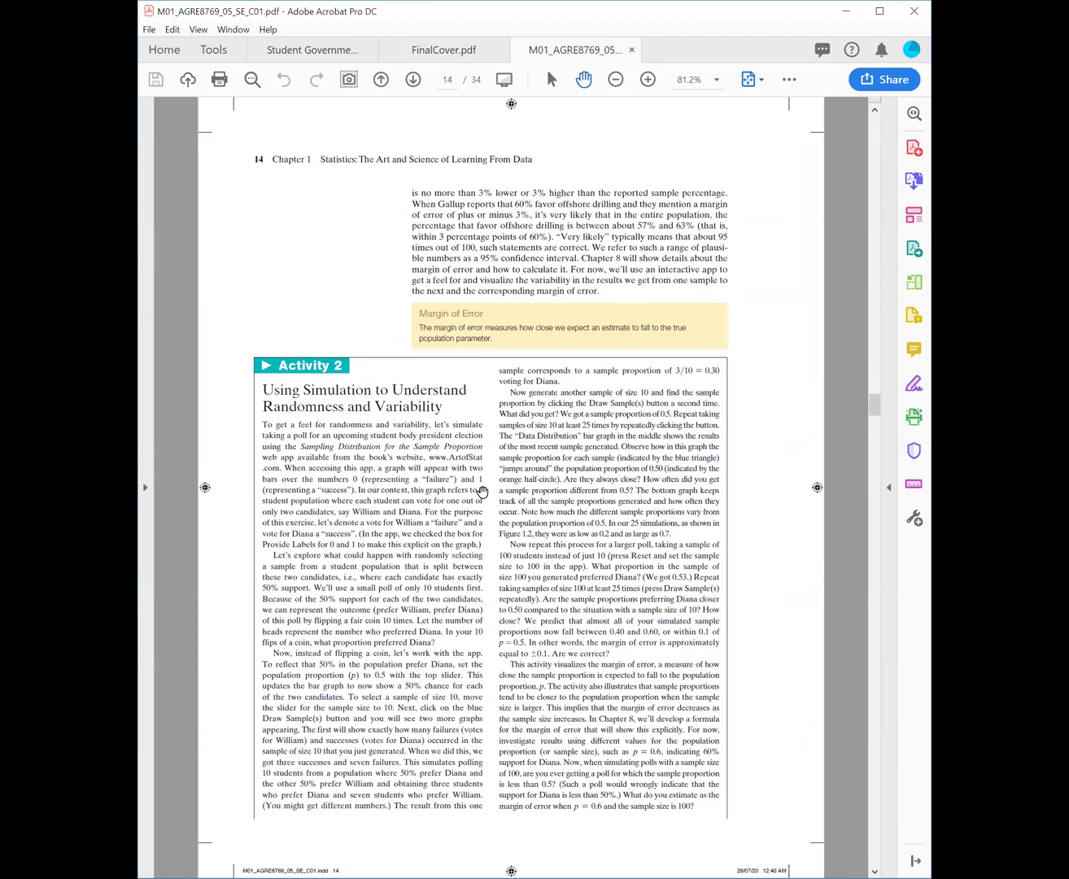